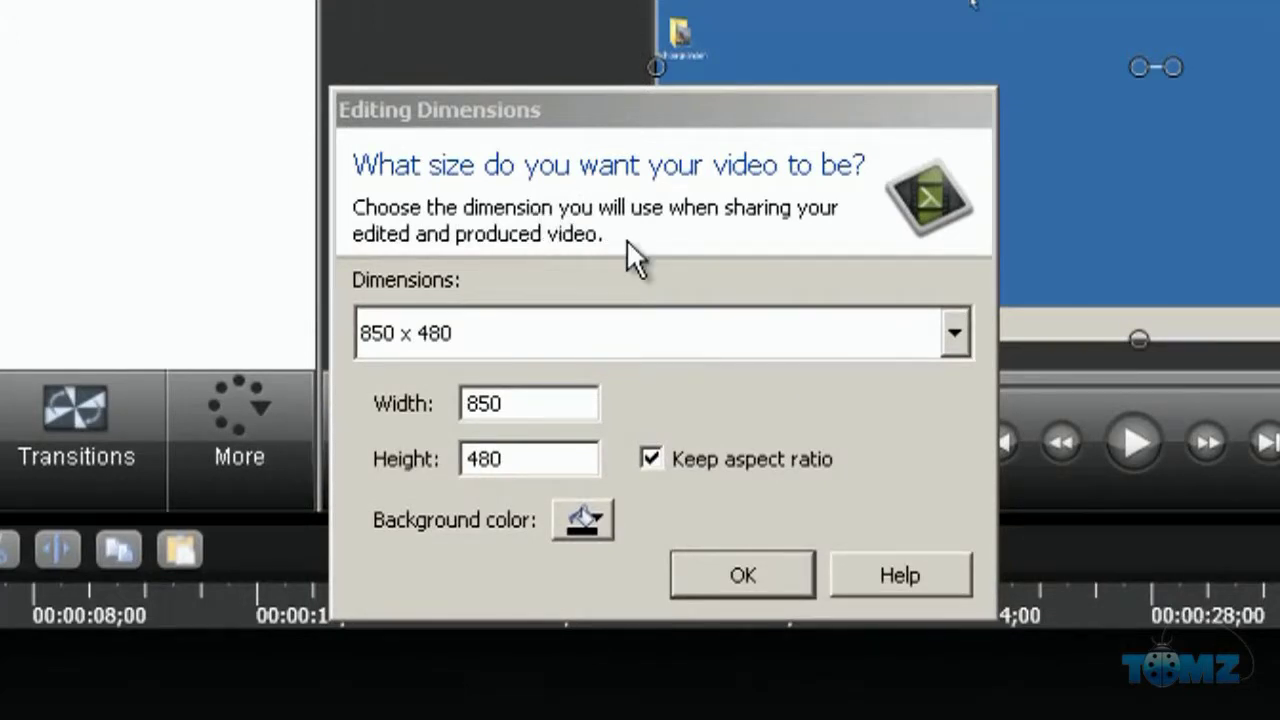
# - Set the editing dimensions to 1280 x 720 for YouTube & Screencast (16:9) with a white background colour
pyautogui.click(582, 321)
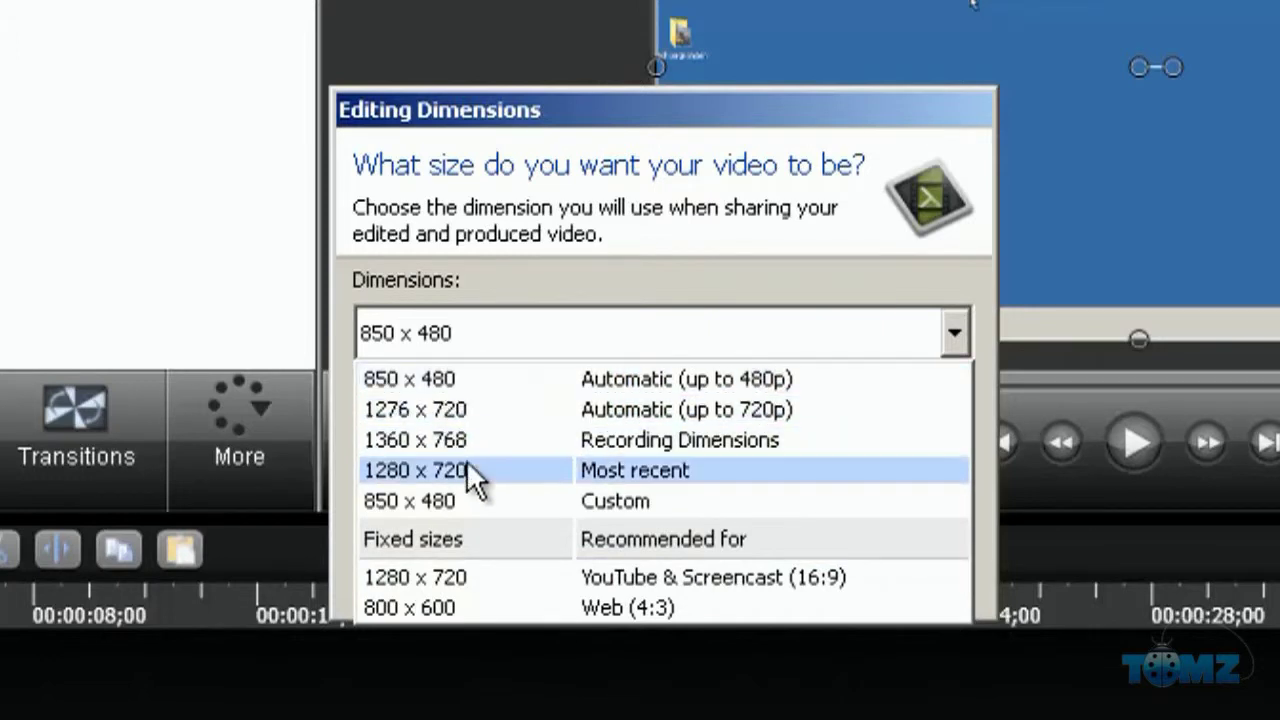
pyautogui.click(527, 576)
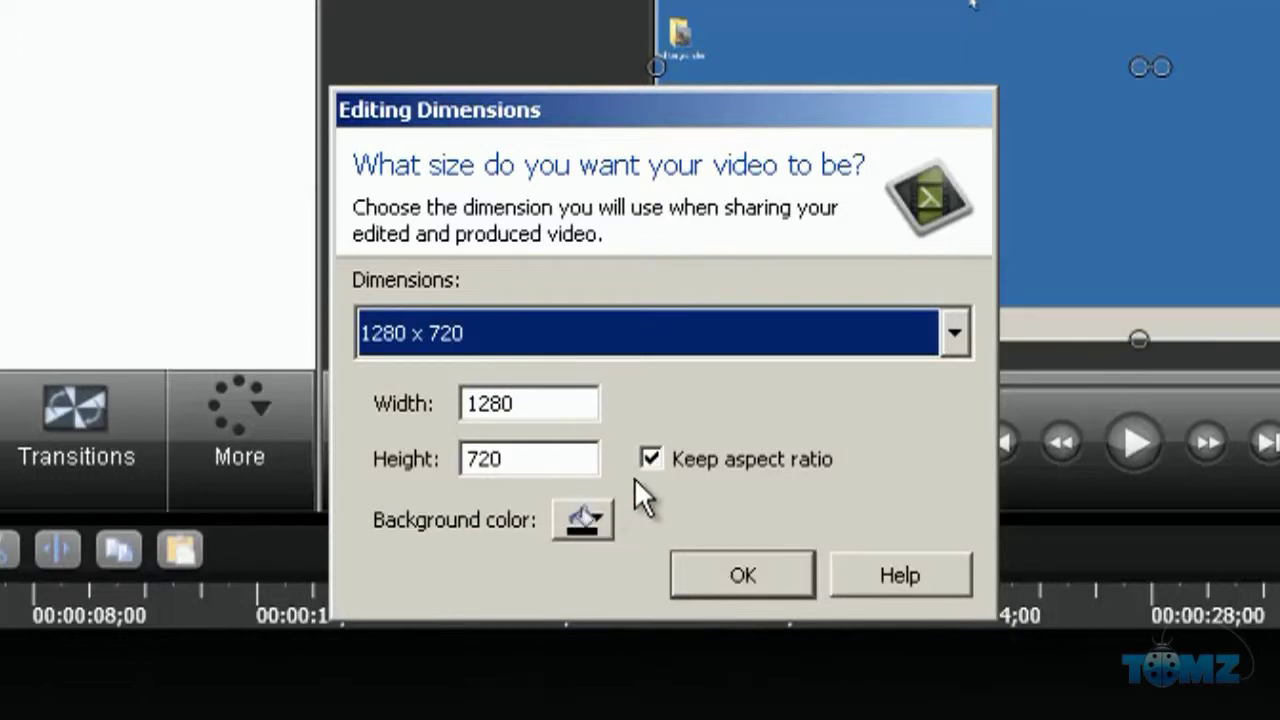
pyautogui.click(590, 519)
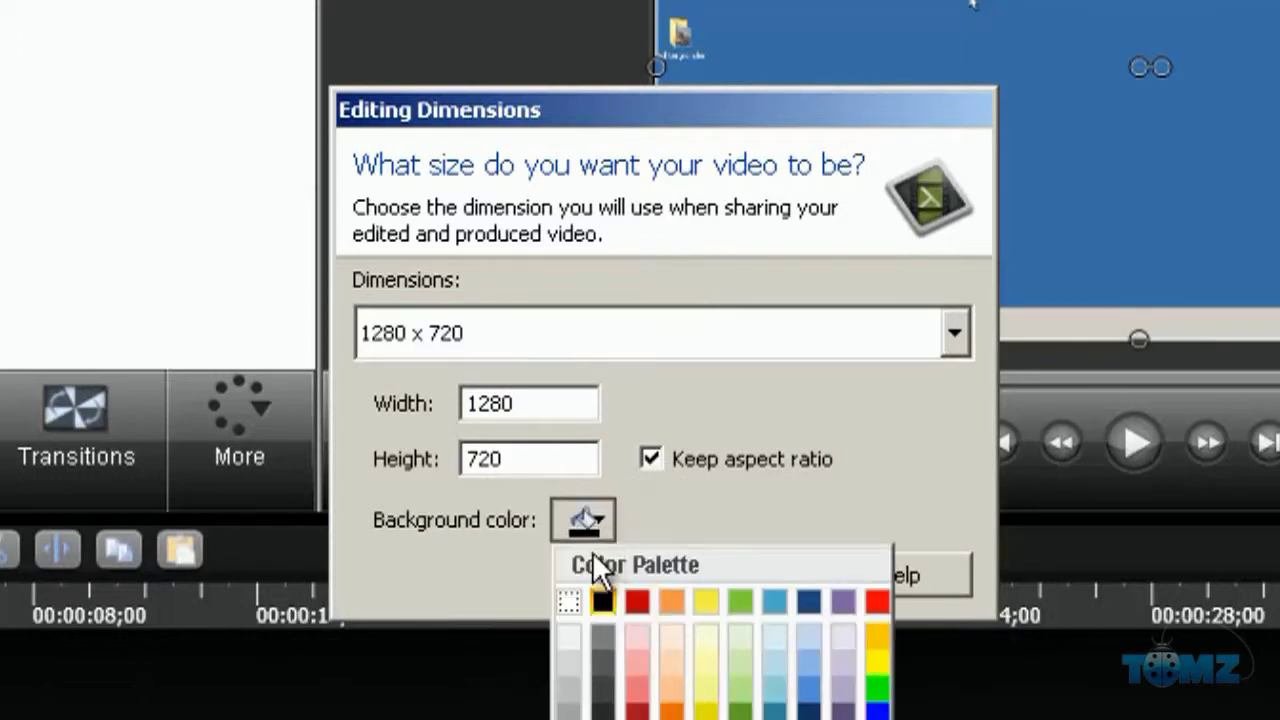
pyautogui.click(571, 607)
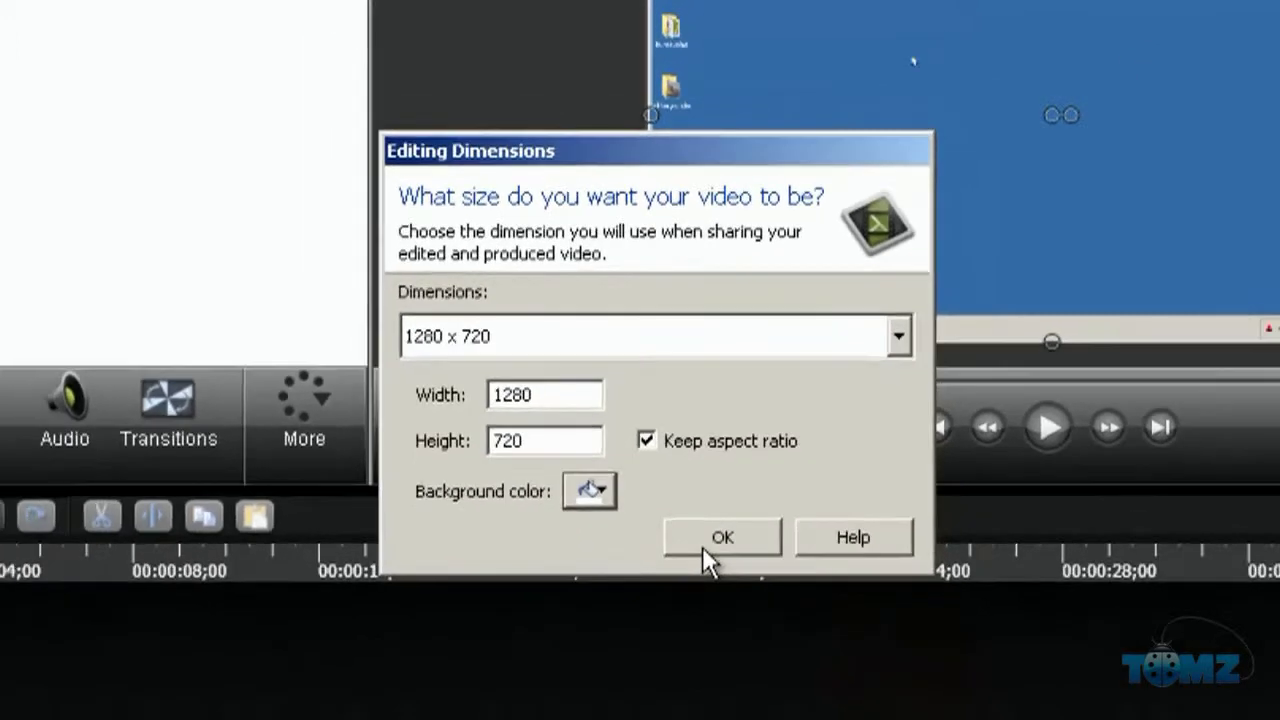
pyautogui.click(720, 584)
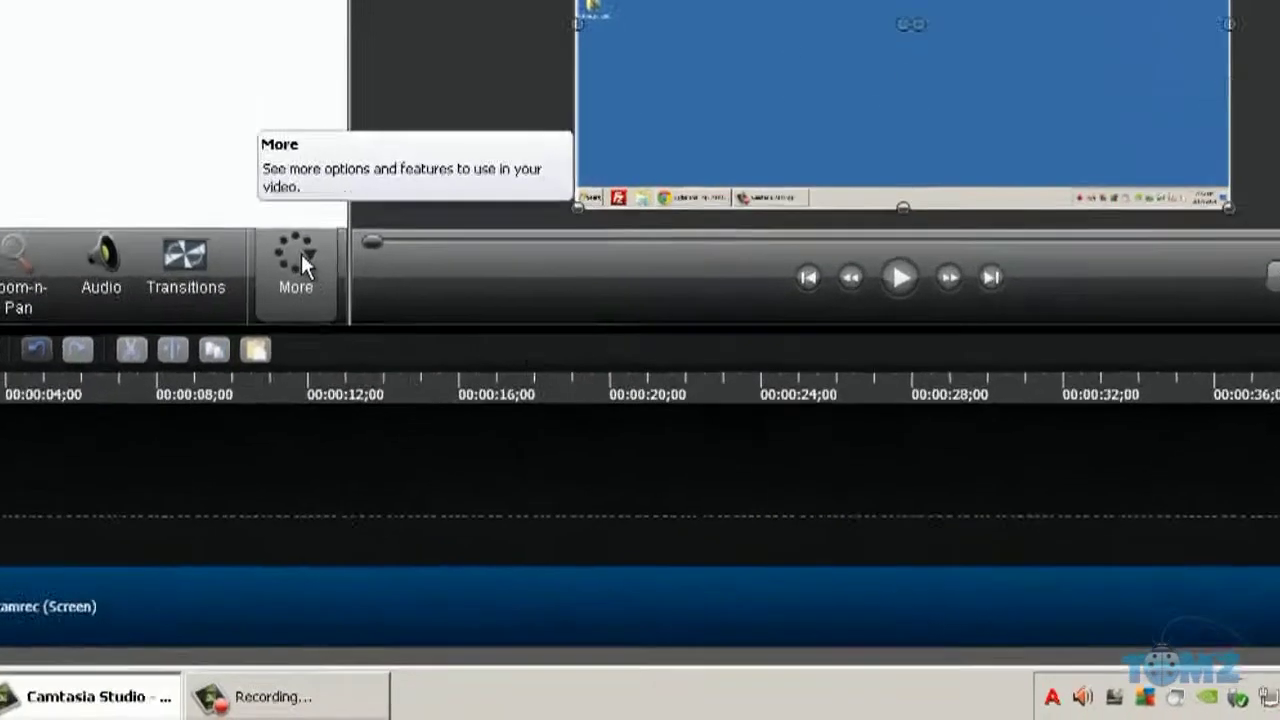
# - Scale the screen recording down to 82% in its visual properties
pyautogui.click(414, 382)
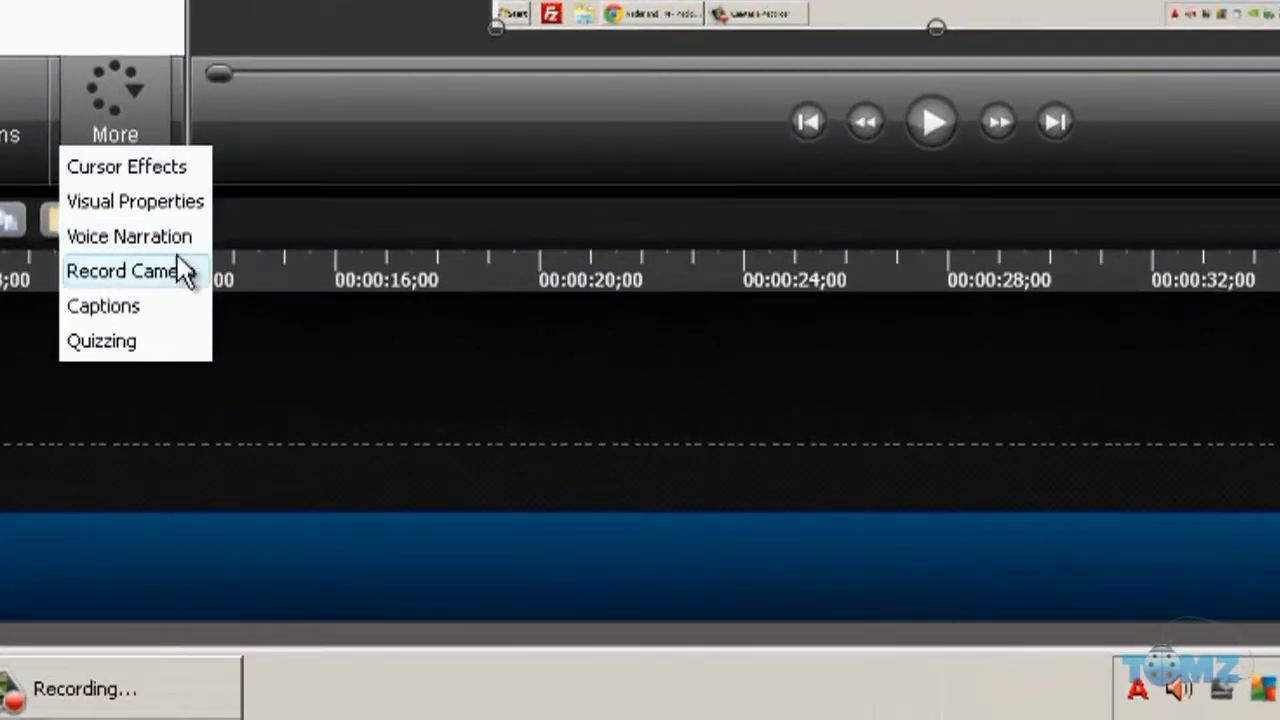
pyautogui.click(168, 197)
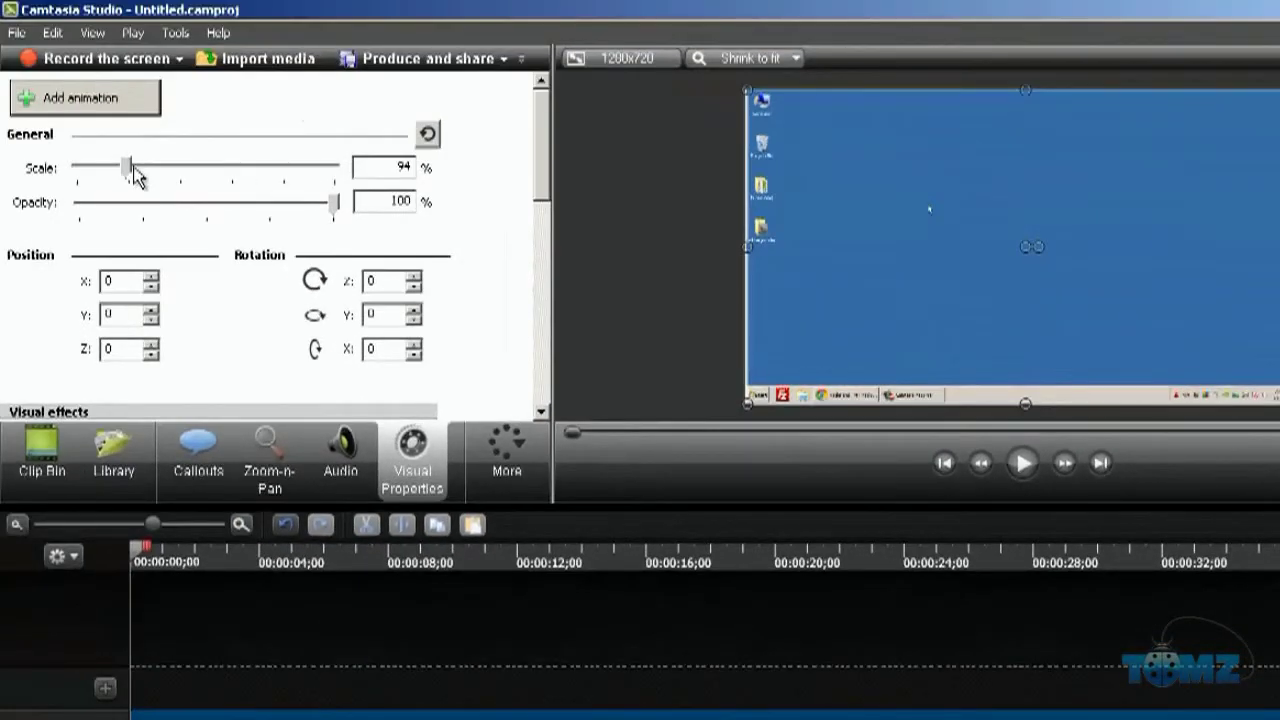
pyautogui.moveTo(128, 168)
pyautogui.mouseDown()
pyautogui.moveTo(234, 180)
pyautogui.moveTo(111, 172)
pyautogui.moveTo(124, 172)
pyautogui.mouseUp()
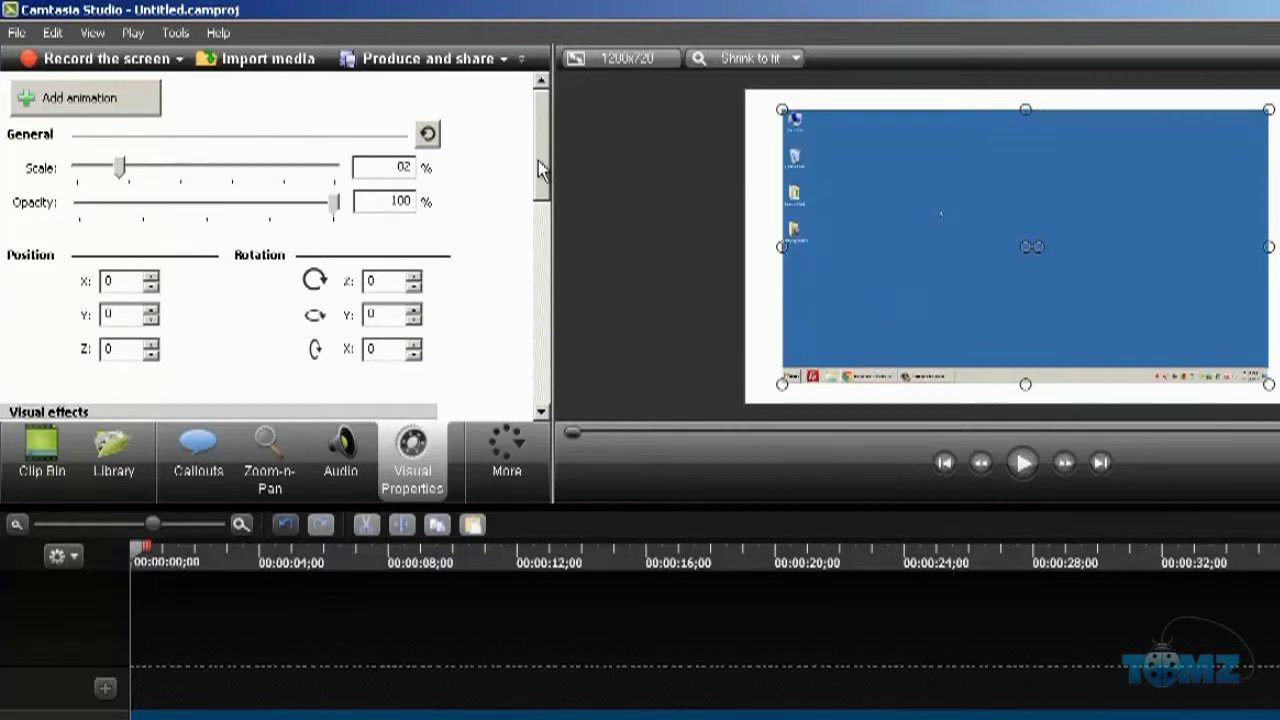
# - Add a border and a drop shadow with distance 45 and blur 20 to the recording, and check it full screen
pyautogui.moveTo(541, 157); pyautogui.dragTo(553, 244)
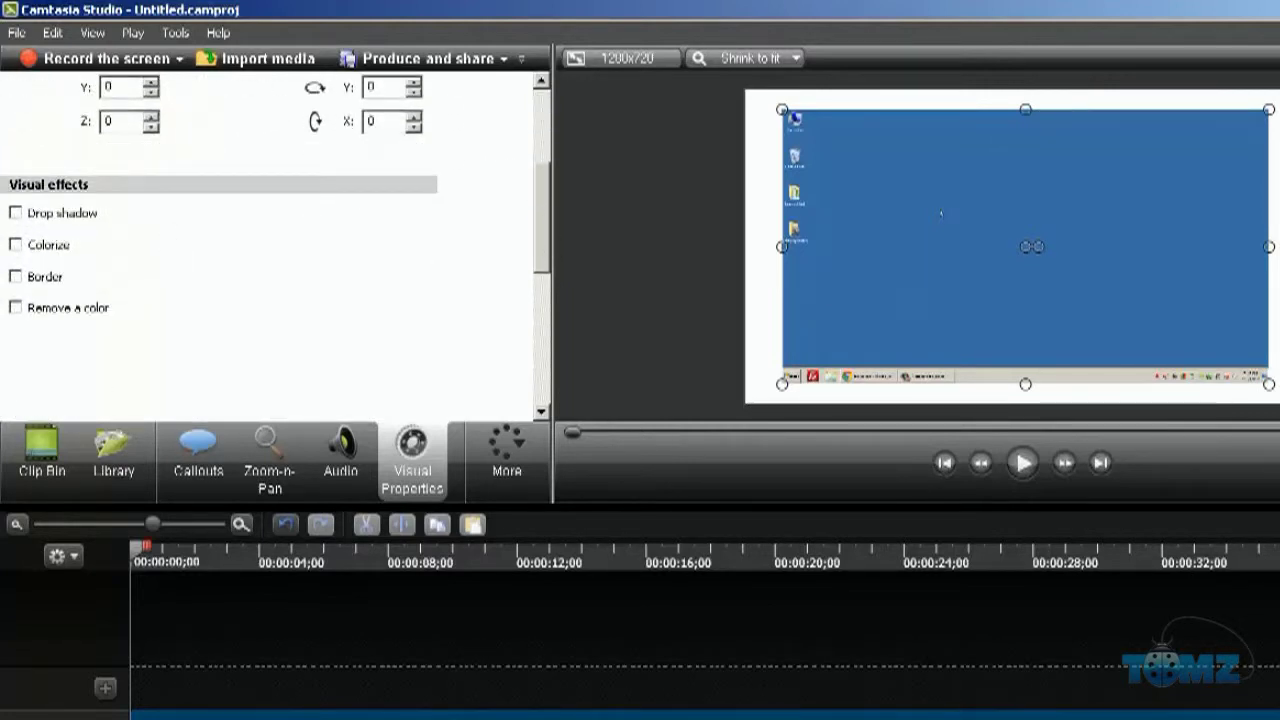
pyautogui.click(15, 277)
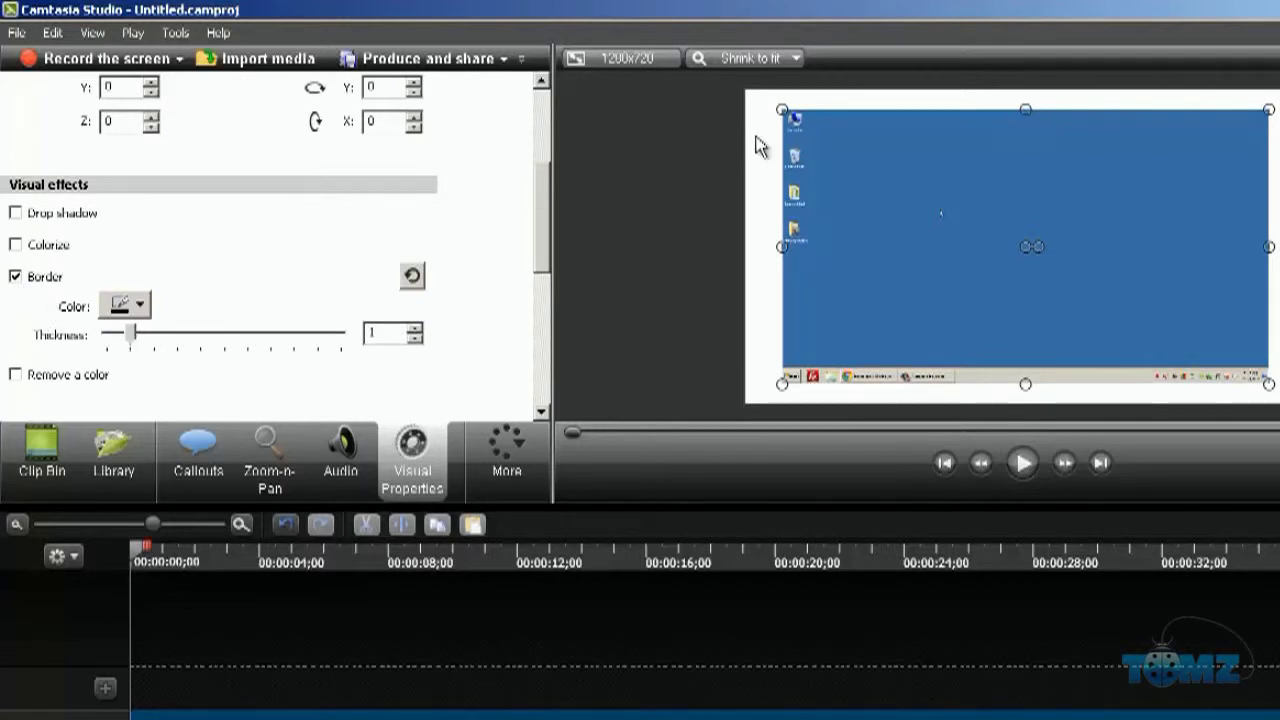
pyautogui.click(15, 214)
pyautogui.moveTo(131, 250); pyautogui.dragTo(216, 260)
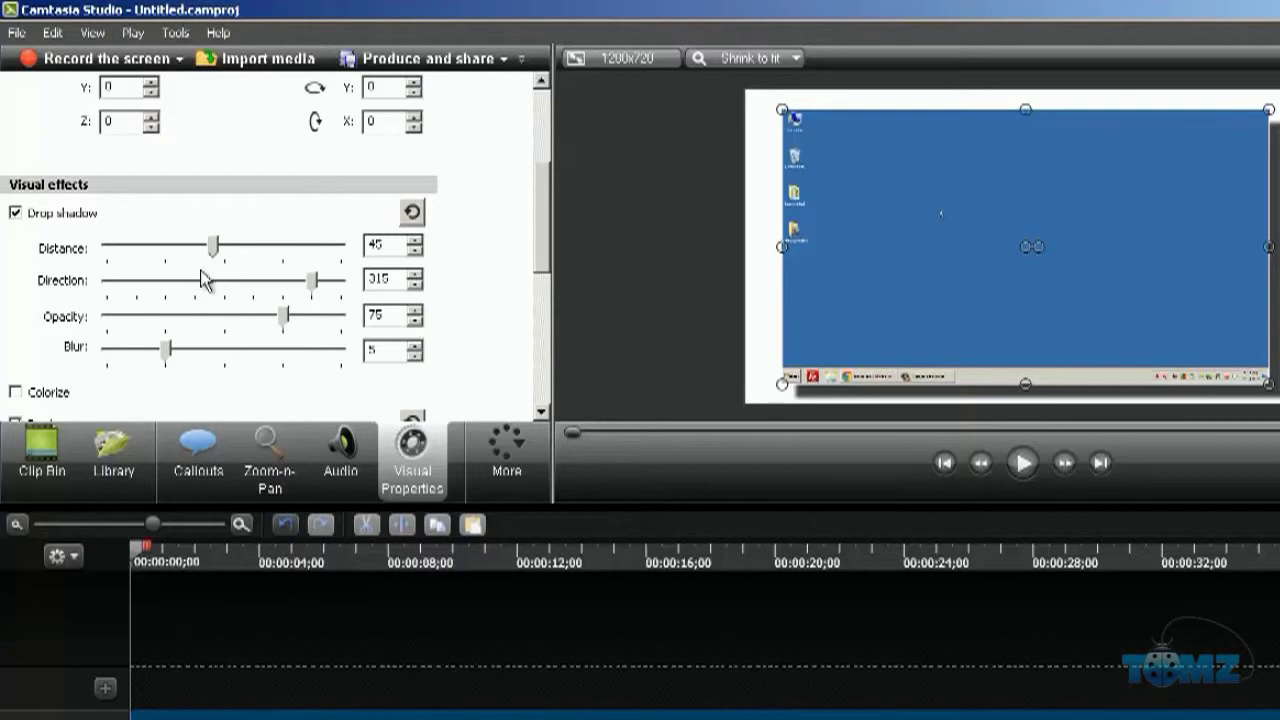
pyautogui.moveTo(166, 350); pyautogui.dragTo(350, 352)
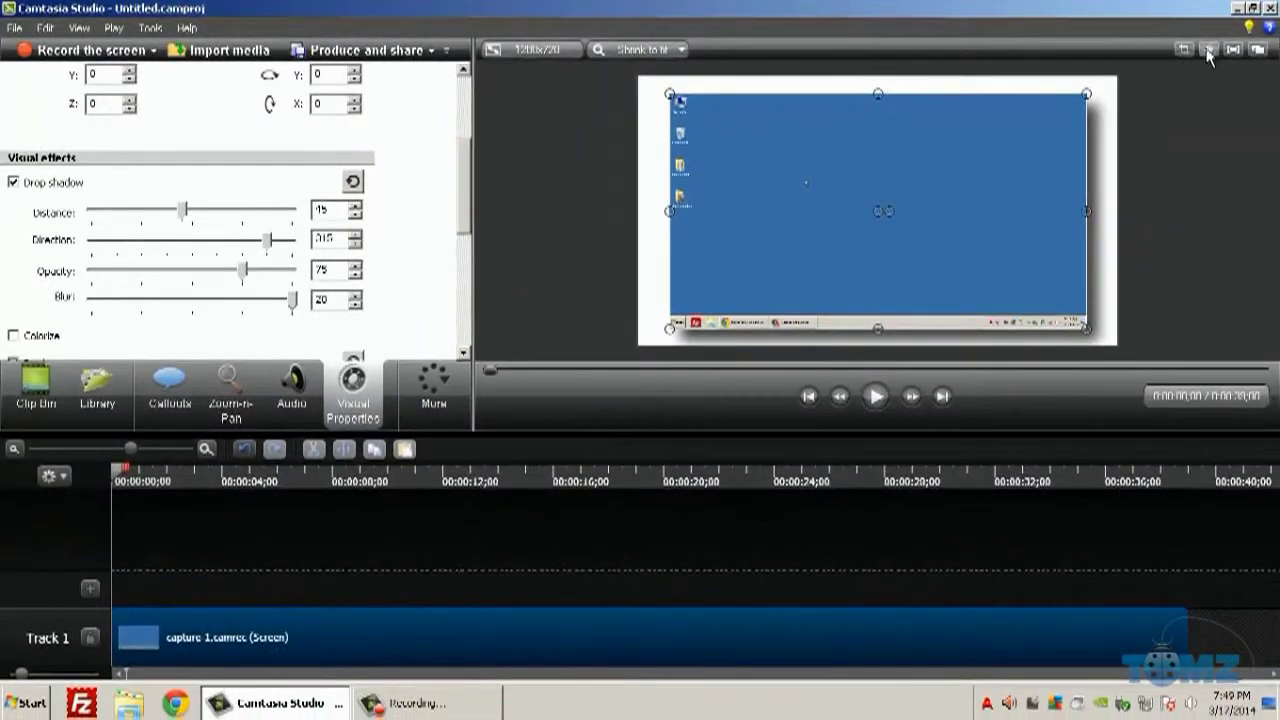
pyautogui.click(1208, 52)
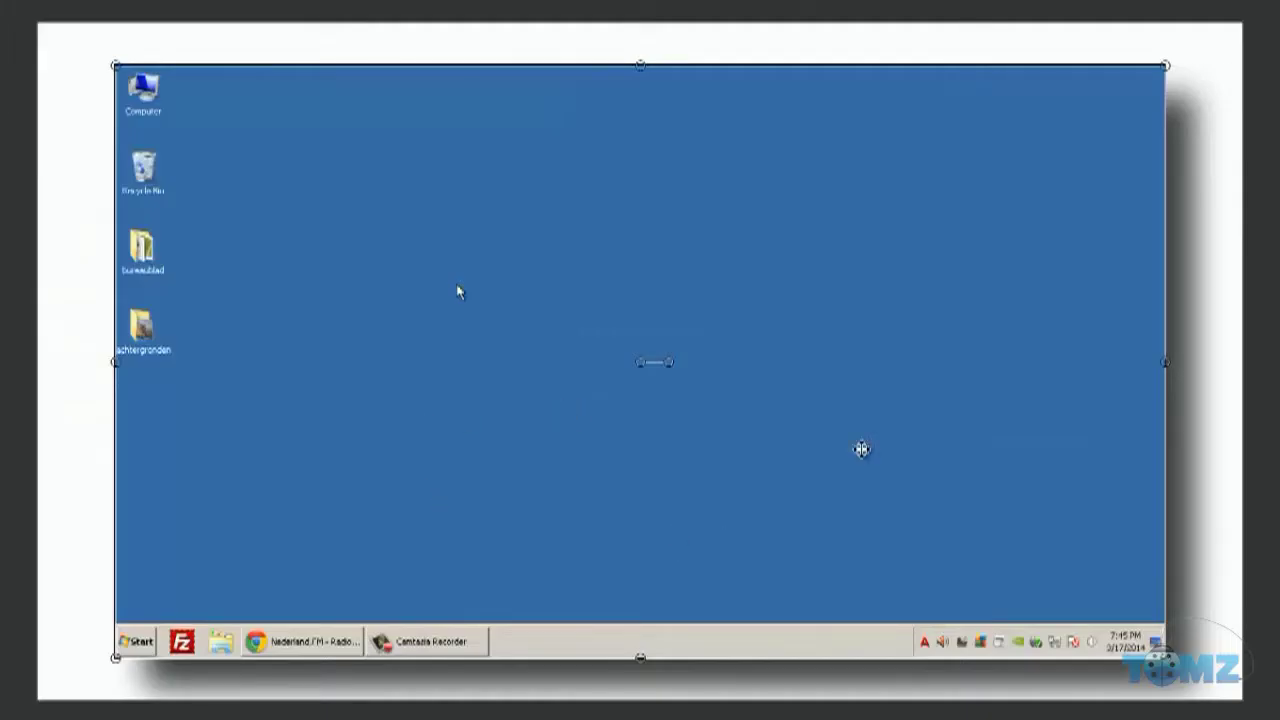
pyautogui.press('Escape')
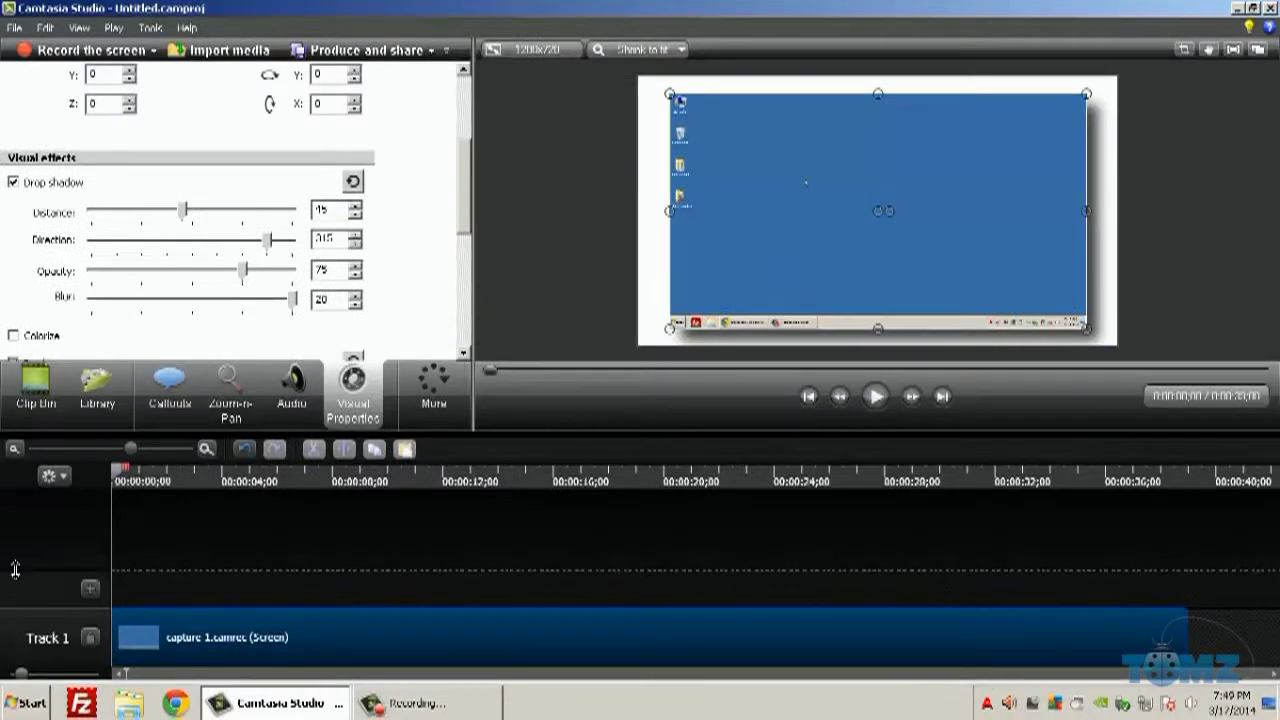
# - Move the playhead to 00:00:01;13, where the desktop context menu is open, and add a second track to the timeline
pyautogui.moveTo(118, 480); pyautogui.dragTo(157, 487)
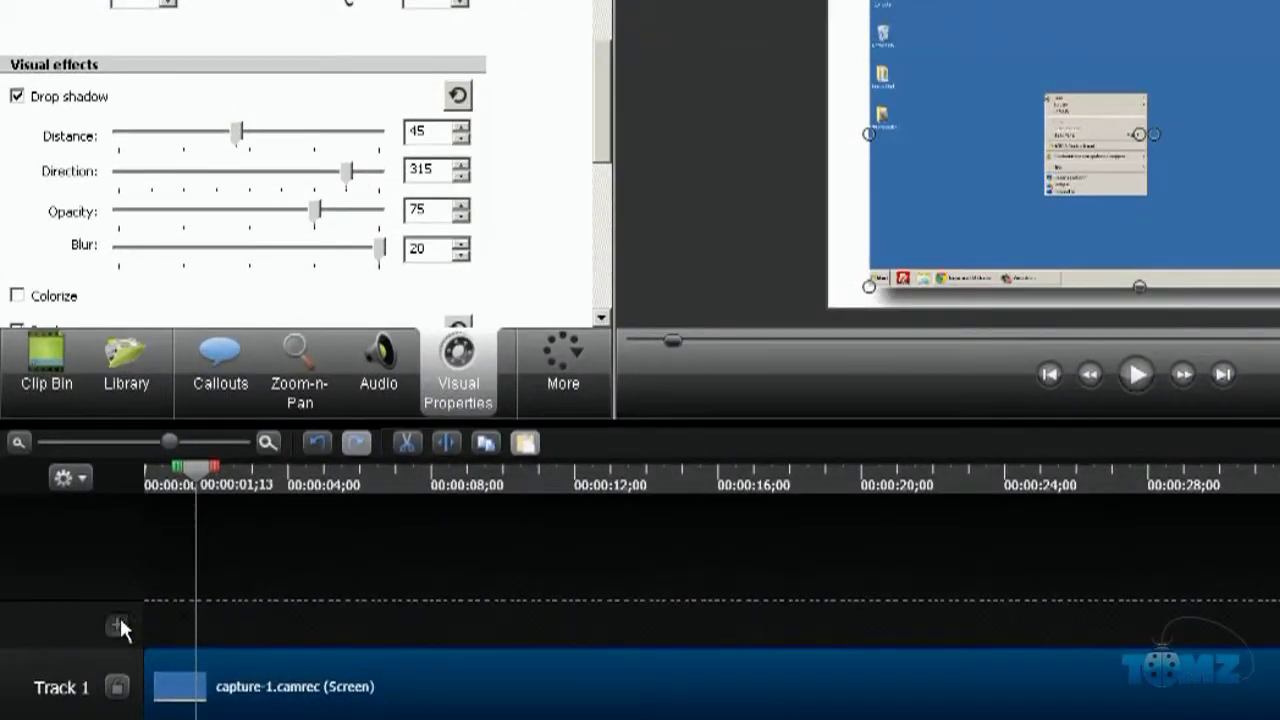
pyautogui.click(117, 626)
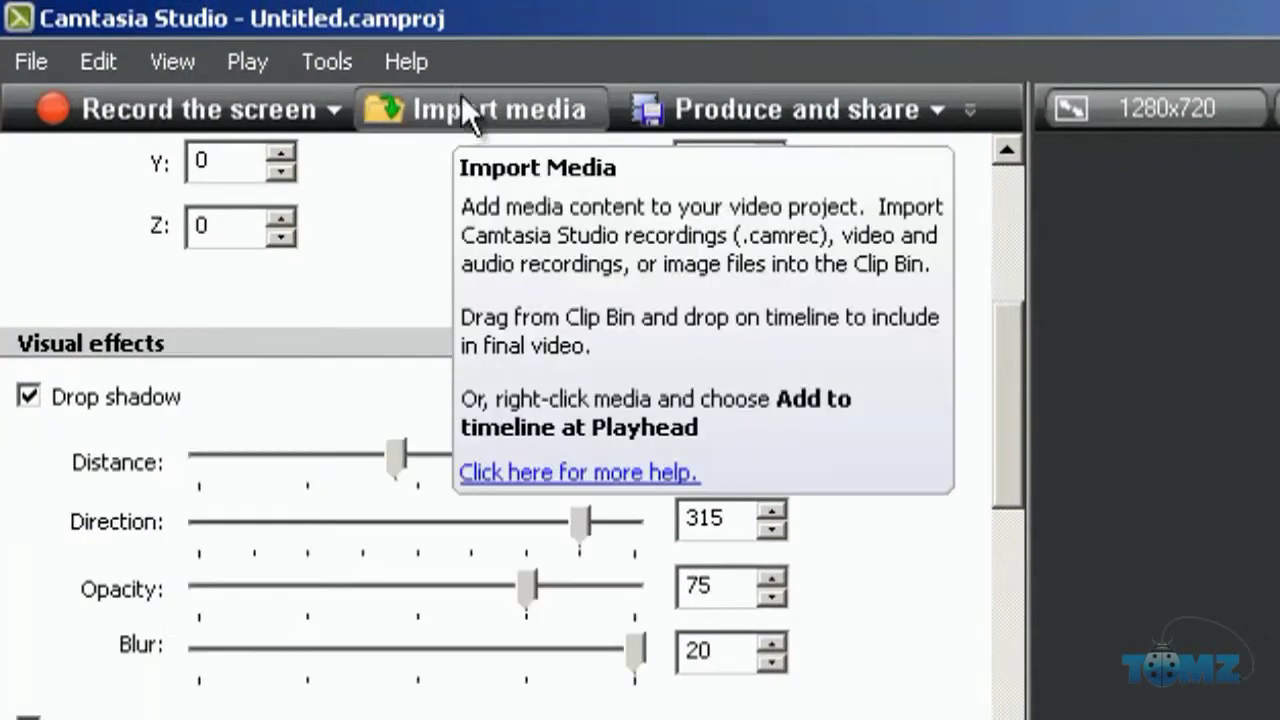
# - Import the audio file Odd Future Oldie (Instrumental).mp3 from the Downloads folder into the project
pyautogui.click(463, 108)
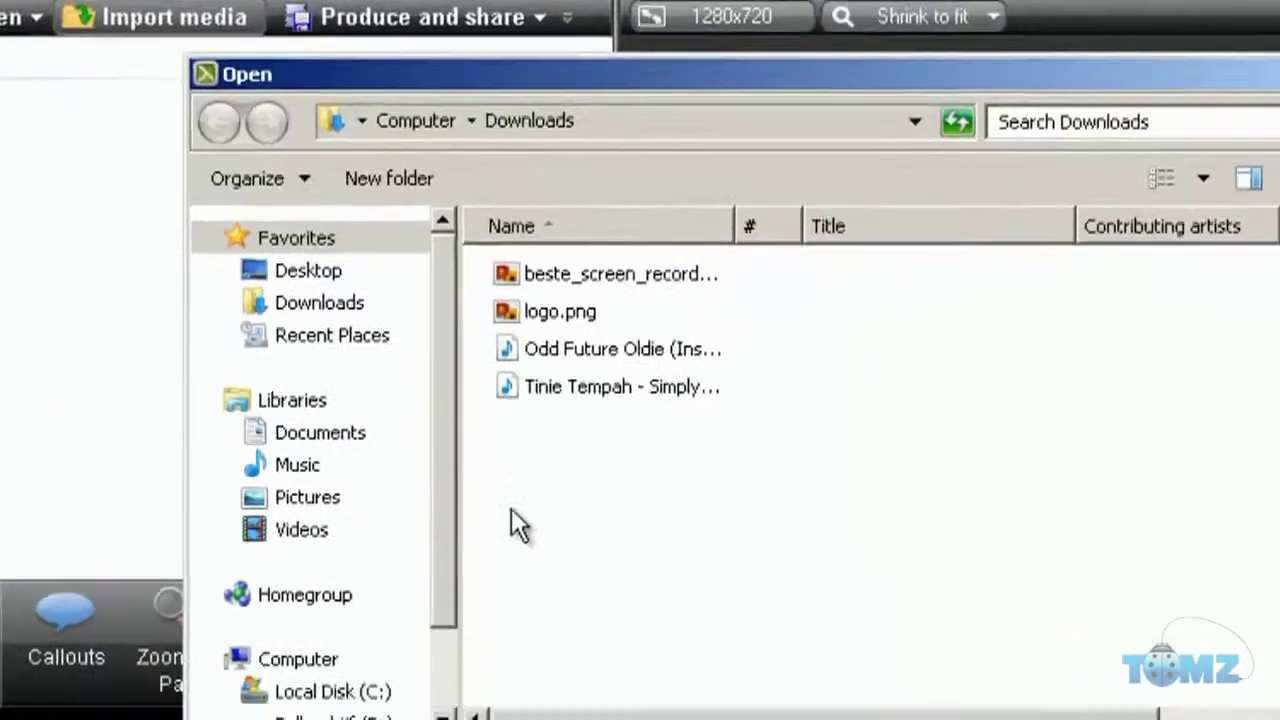
pyautogui.click(630, 349)
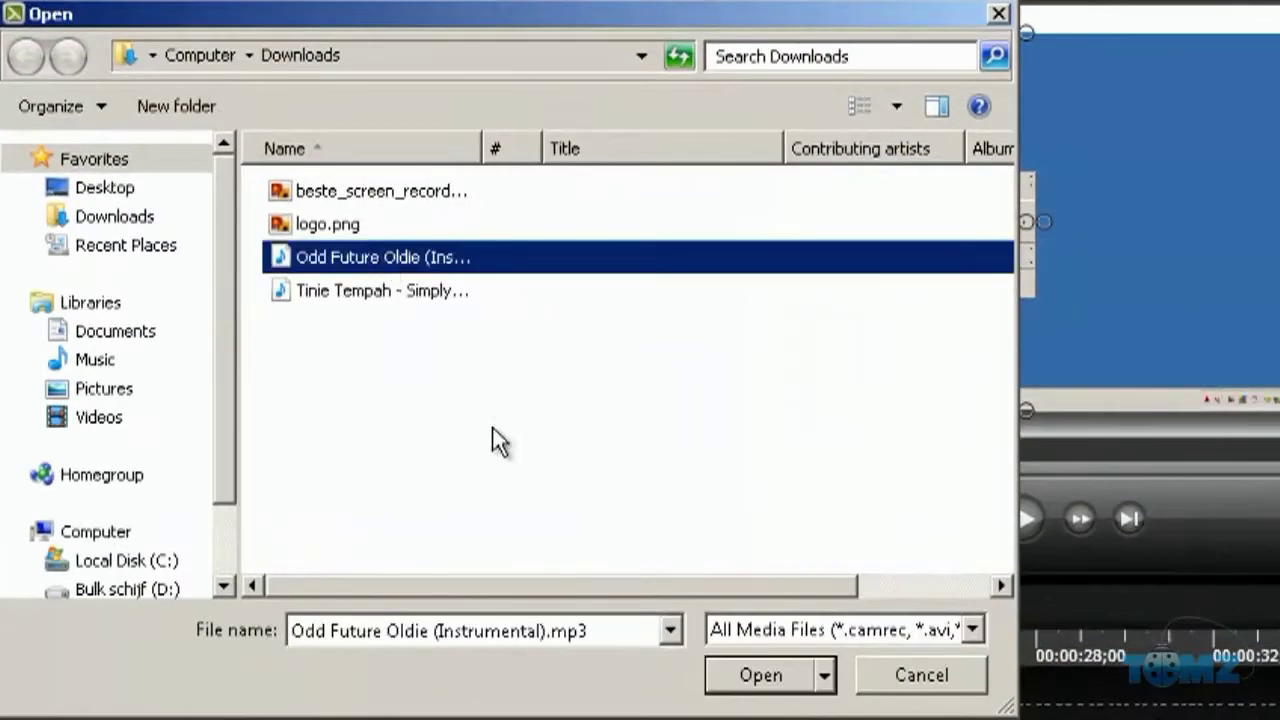
pyautogui.click(301, 289)
pyautogui.click(339, 256)
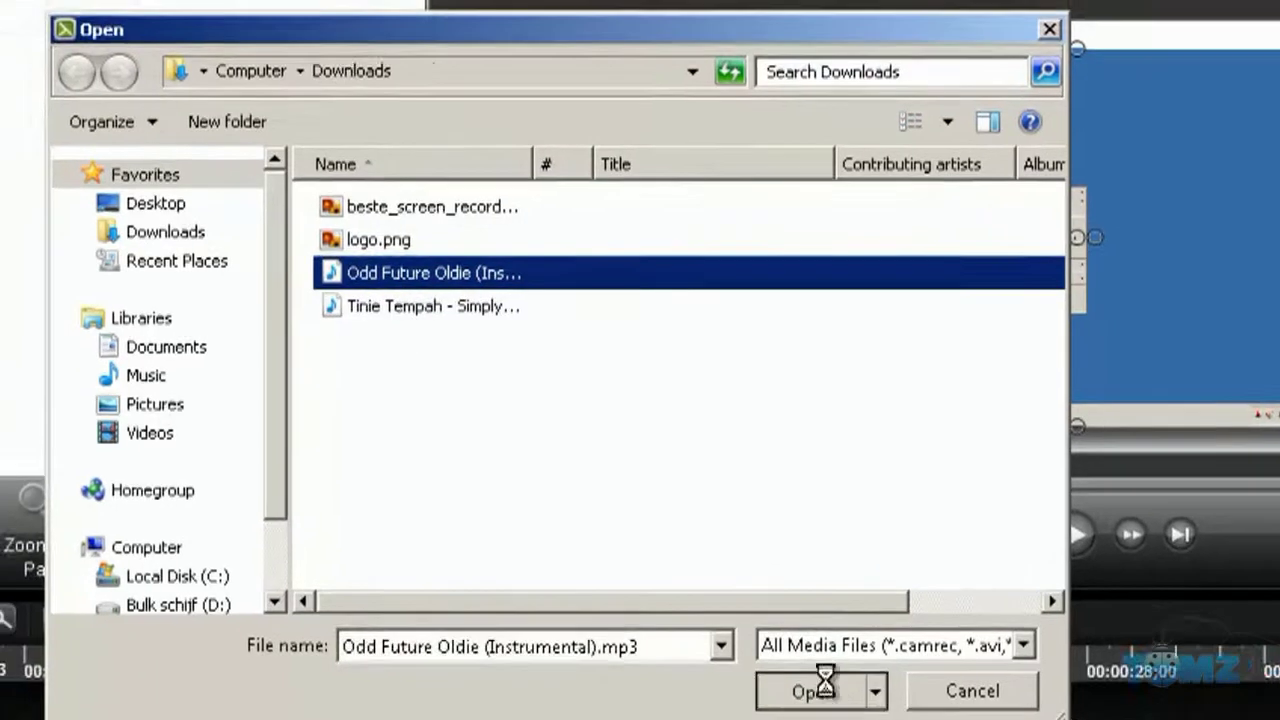
pyautogui.click(786, 687)
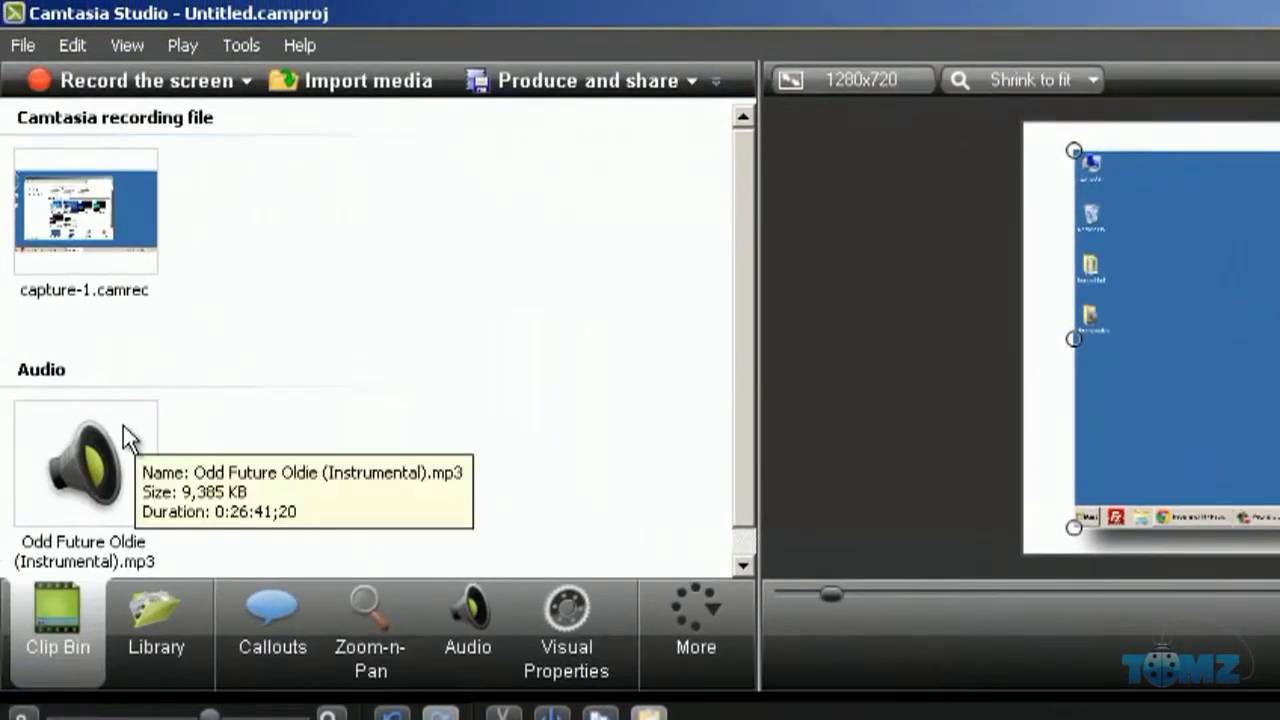
# - Place the imported audio on Track 2 and delete it from the timeline again
pyautogui.click(125, 438)
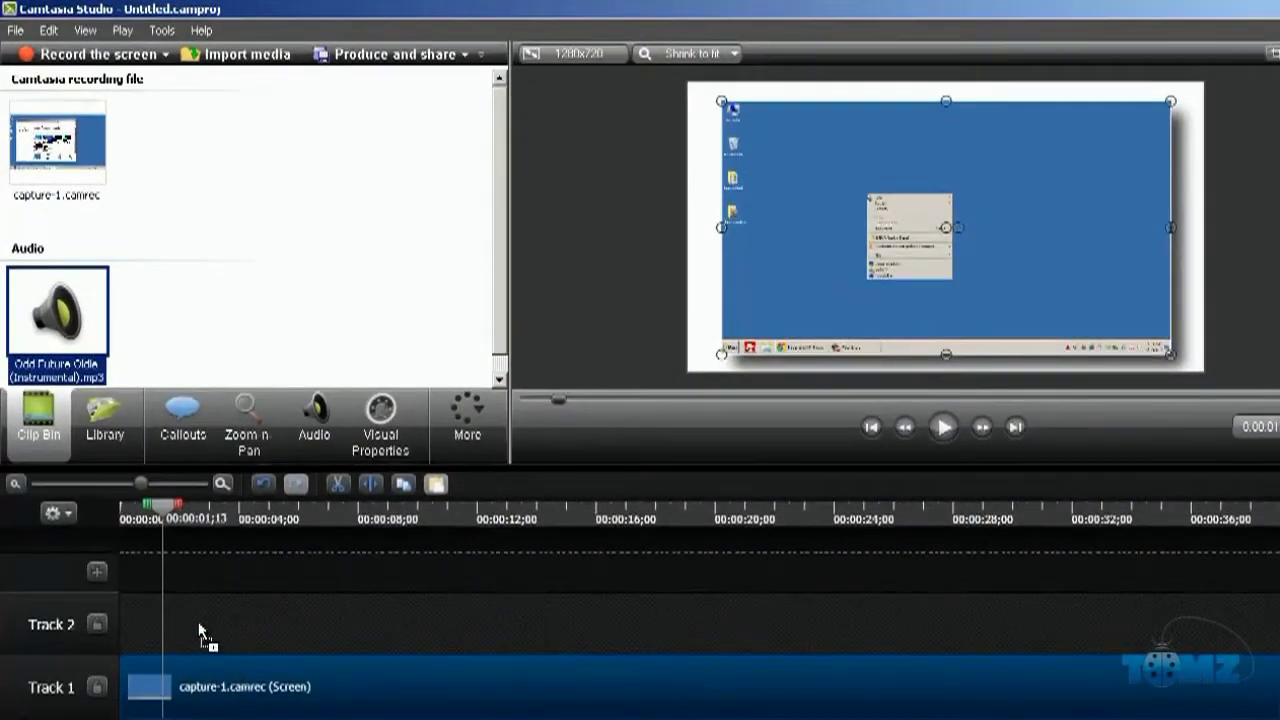
pyautogui.moveTo(199, 622); pyautogui.dragTo(199, 622)
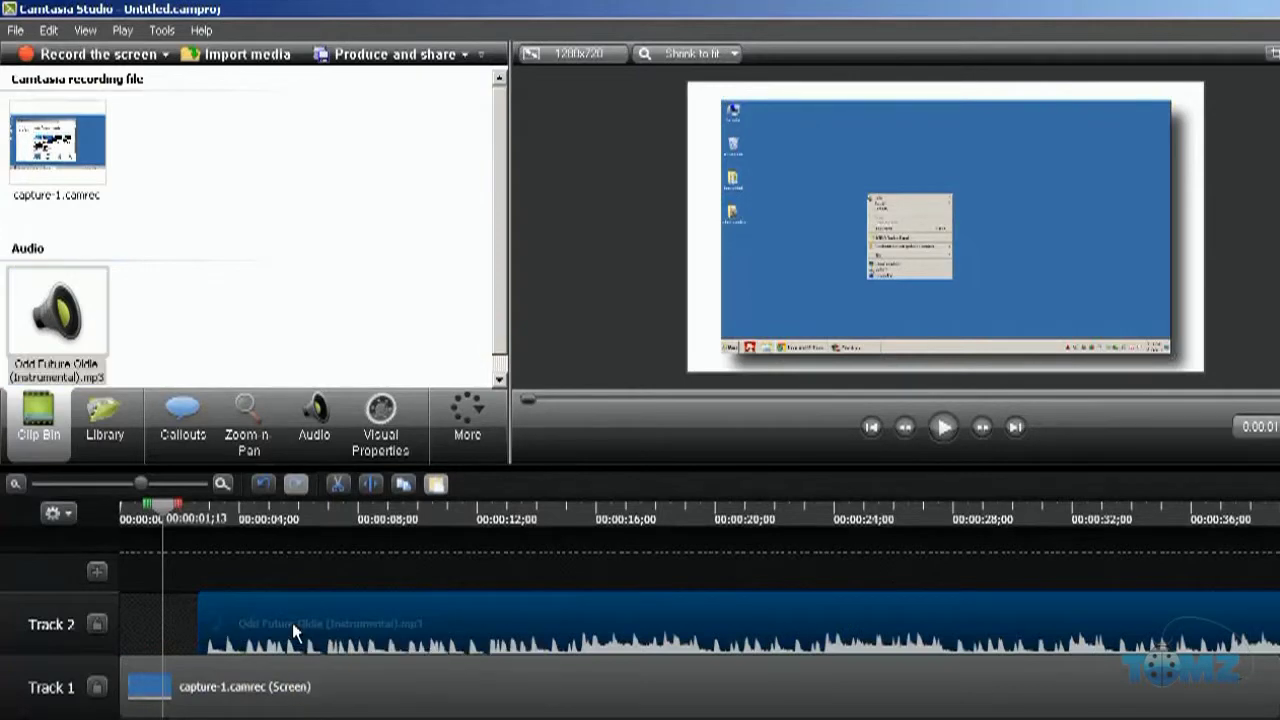
pyautogui.press('Delete')
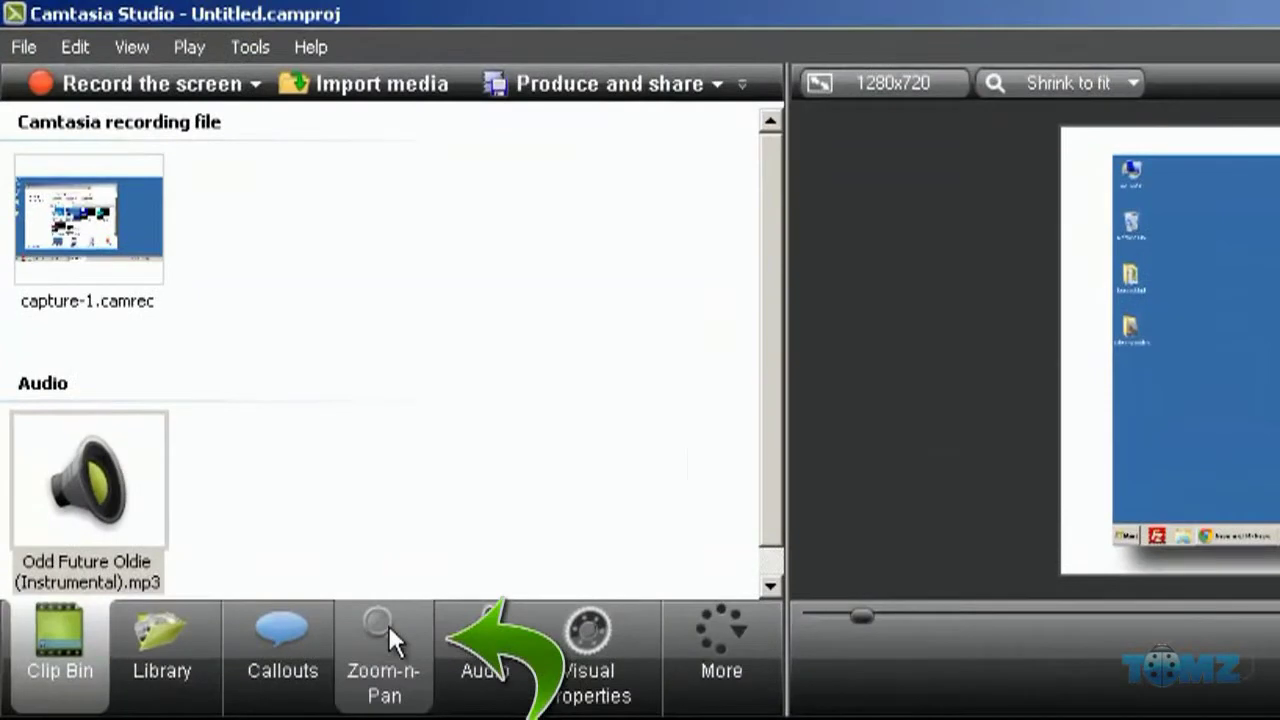
# - Add a zoom at the playhead, shrinking and moving the zoom frame to fit closely around the desktop context menu
pyautogui.moveTo(393, 650)
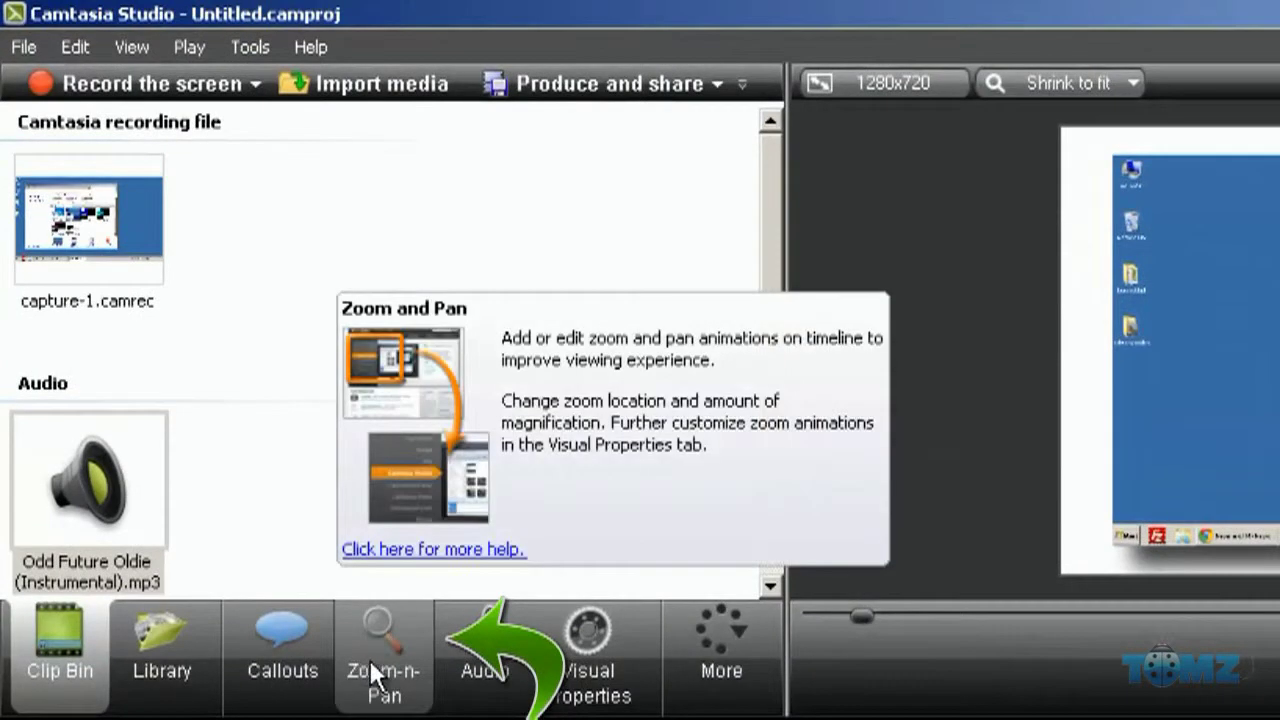
pyautogui.click(378, 685)
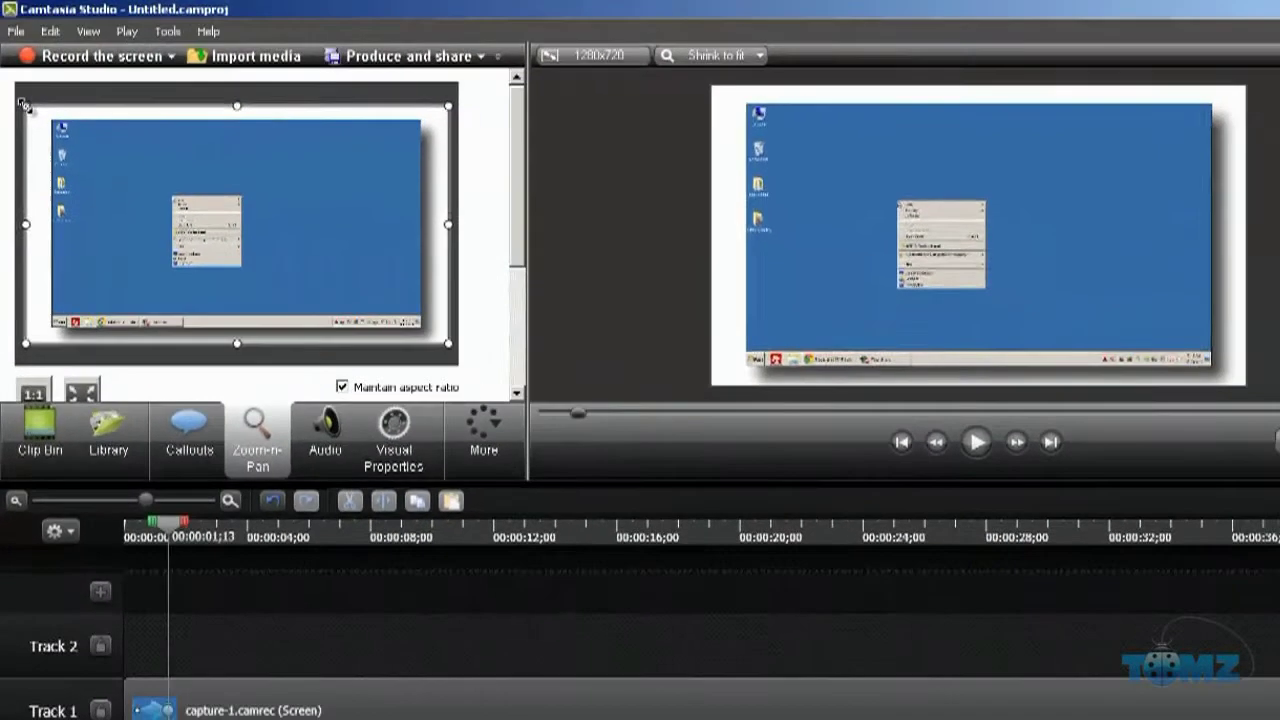
pyautogui.moveTo(33, 145); pyautogui.dragTo(178, 283)
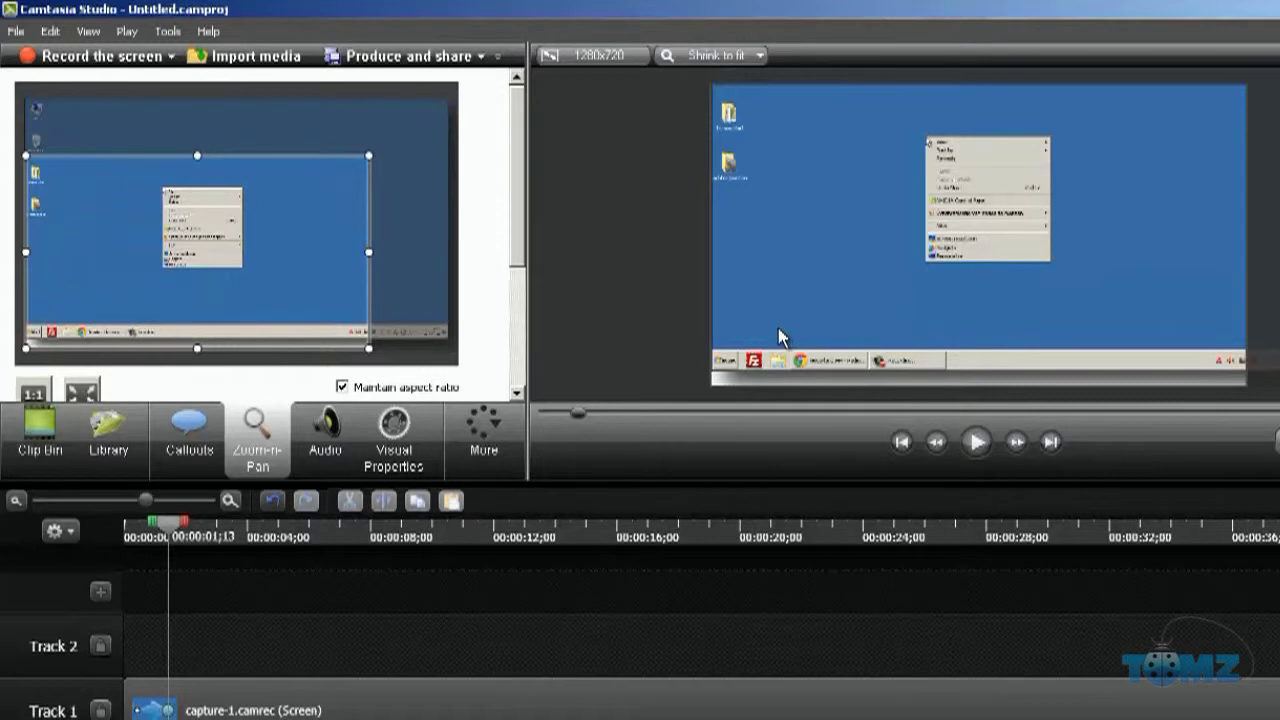
pyautogui.moveTo(251, 294); pyautogui.dragTo(281, 260)
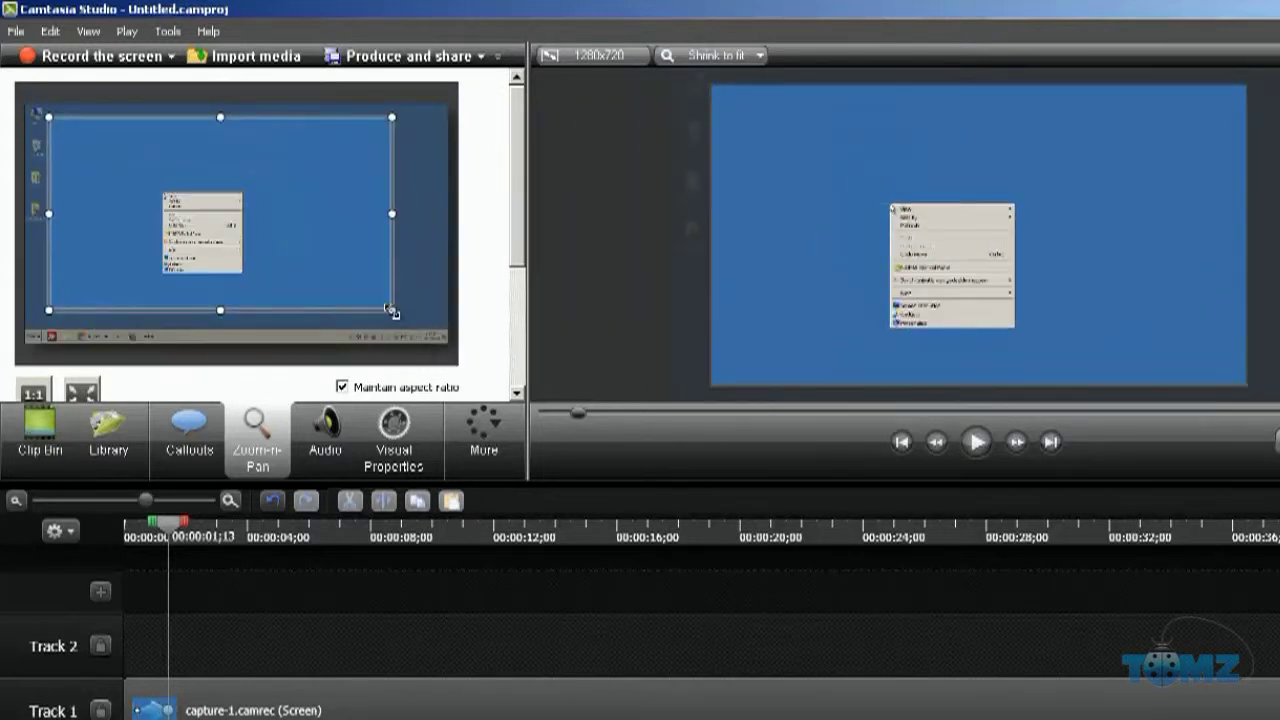
pyautogui.moveTo(391, 305); pyautogui.dragTo(198, 201)
pyautogui.moveTo(123, 174); pyautogui.dragTo(230, 243)
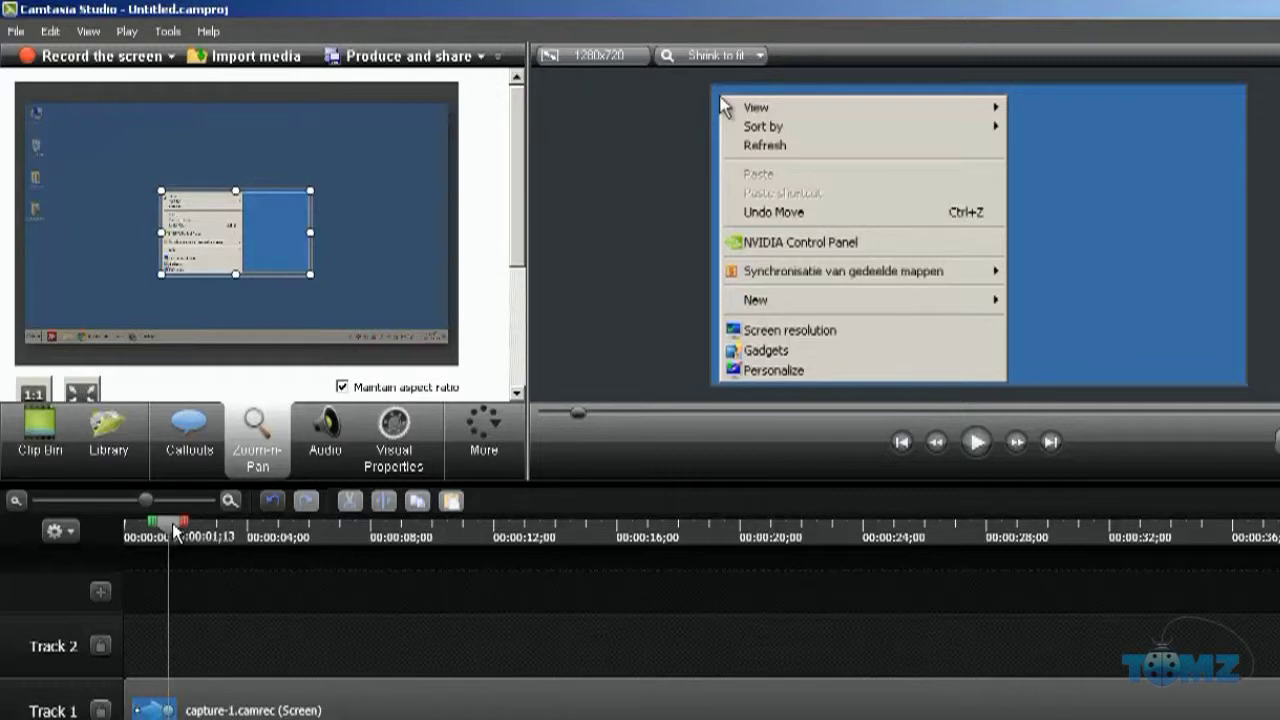
# - Play the timeline from 00:00:00;05 to check the zoom onto the context menu
pyautogui.moveTo(172, 532); pyautogui.dragTo(135, 540)
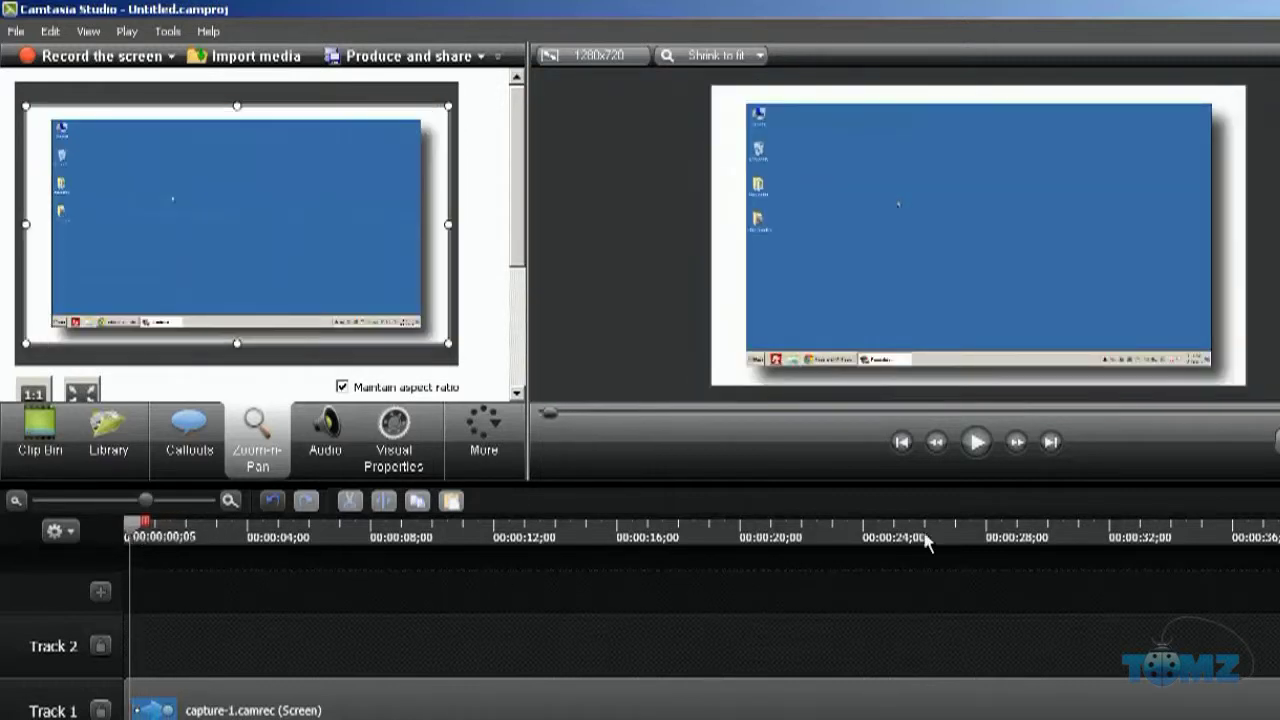
pyautogui.click(973, 446)
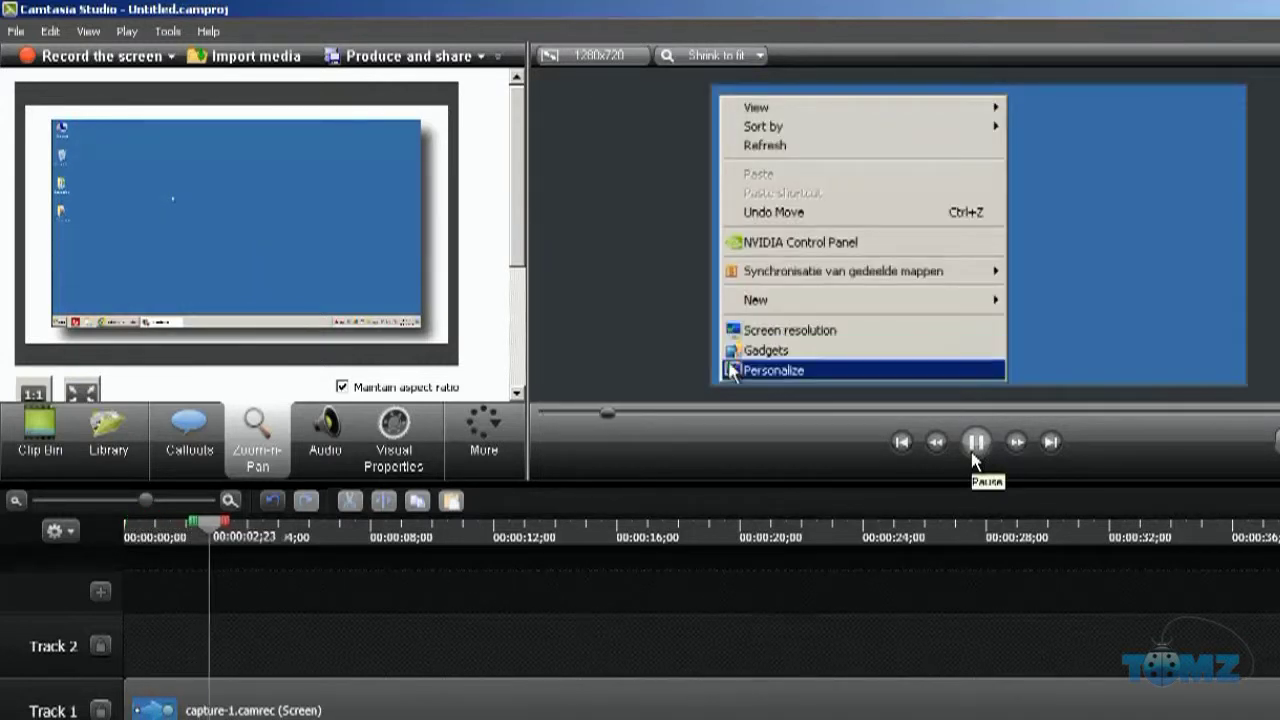
pyautogui.click(974, 450)
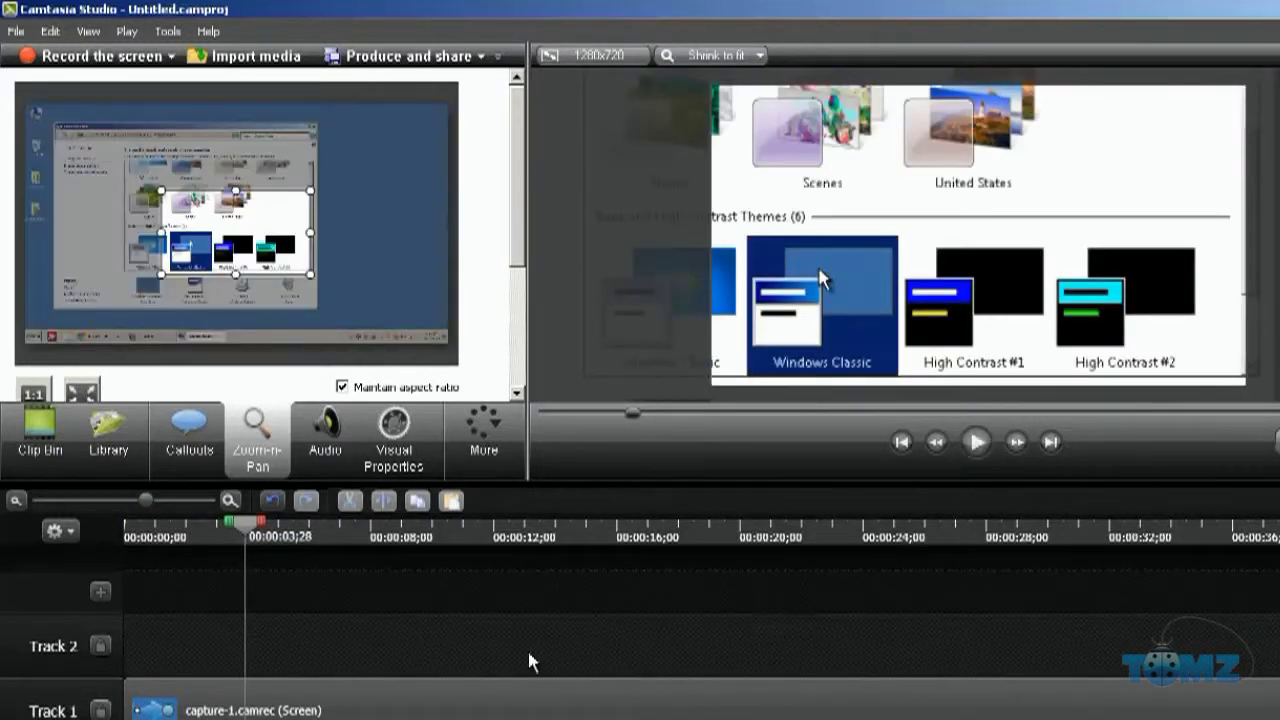
# - Add a zoom at 00:00:03;22 with the frame moved and enlarged to fit the whole Personalization window, and check it in full screen
pyautogui.moveTo(243, 528); pyautogui.dragTo(208, 532)
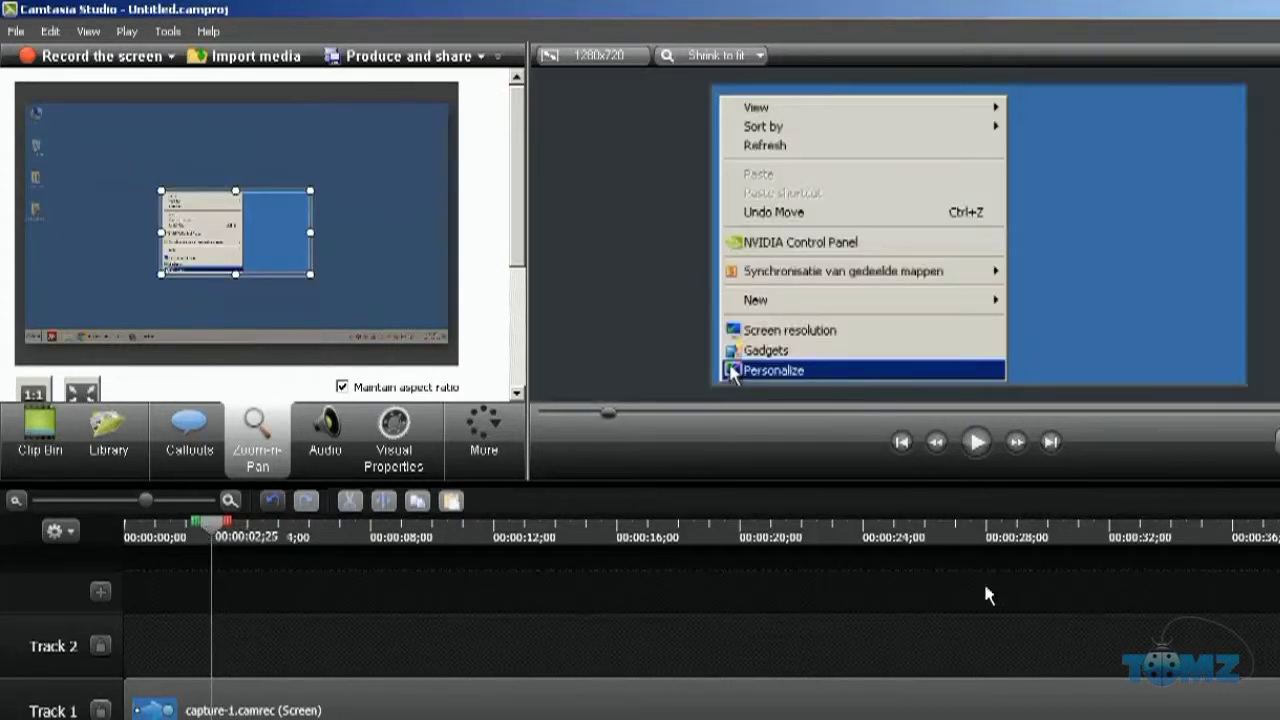
pyautogui.click(975, 444)
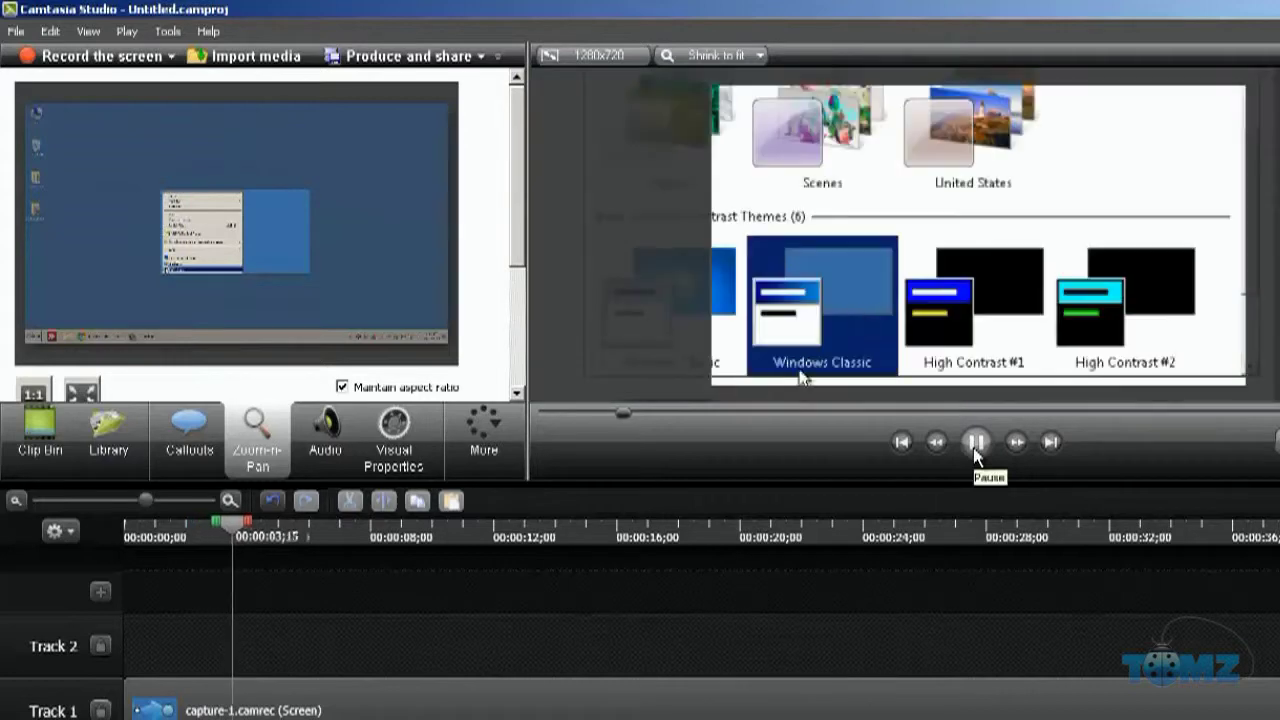
pyautogui.click(973, 447)
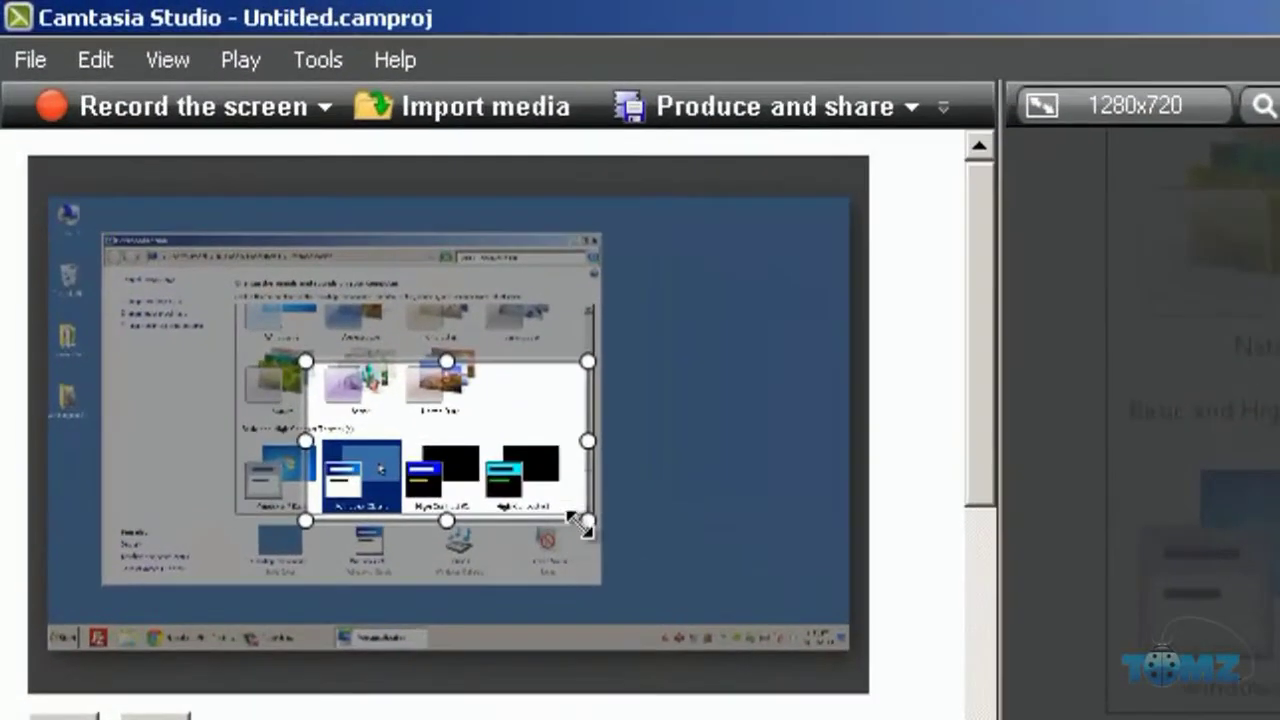
pyautogui.moveTo(590, 524); pyautogui.dragTo(694, 580)
pyautogui.moveTo(614, 549); pyautogui.dragTo(402, 380)
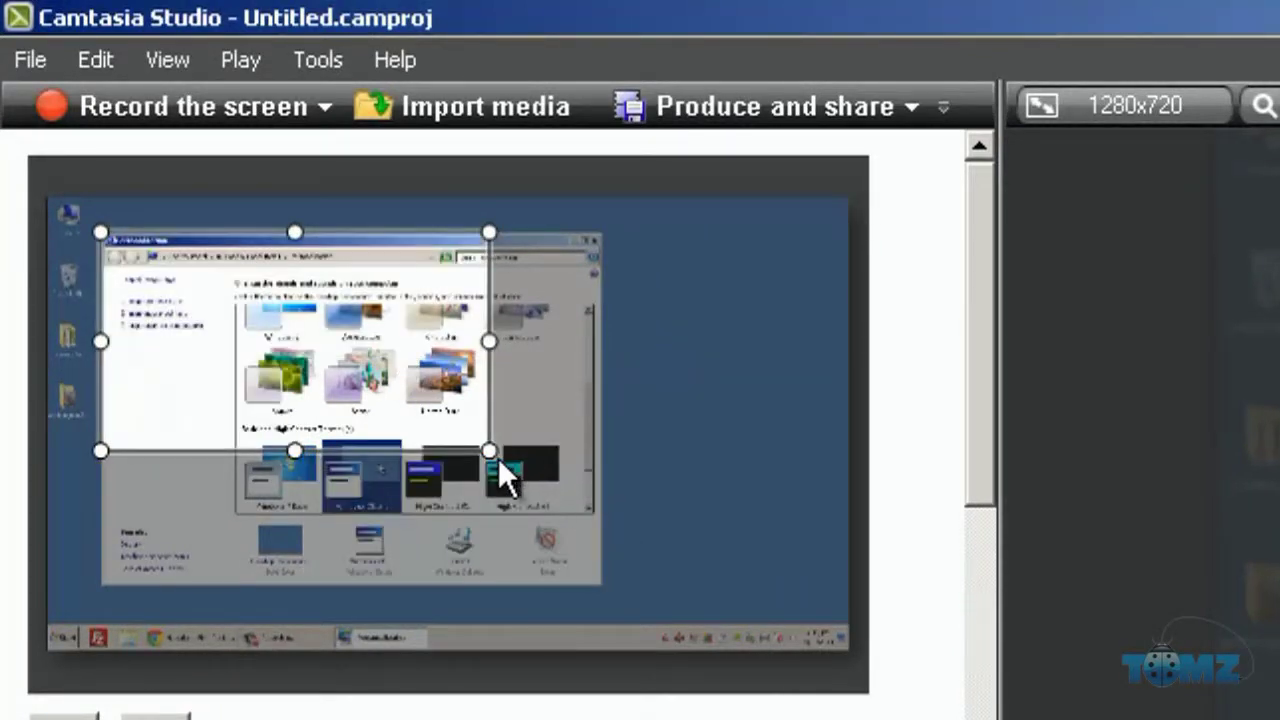
pyautogui.moveTo(489, 451); pyautogui.dragTo(603, 588)
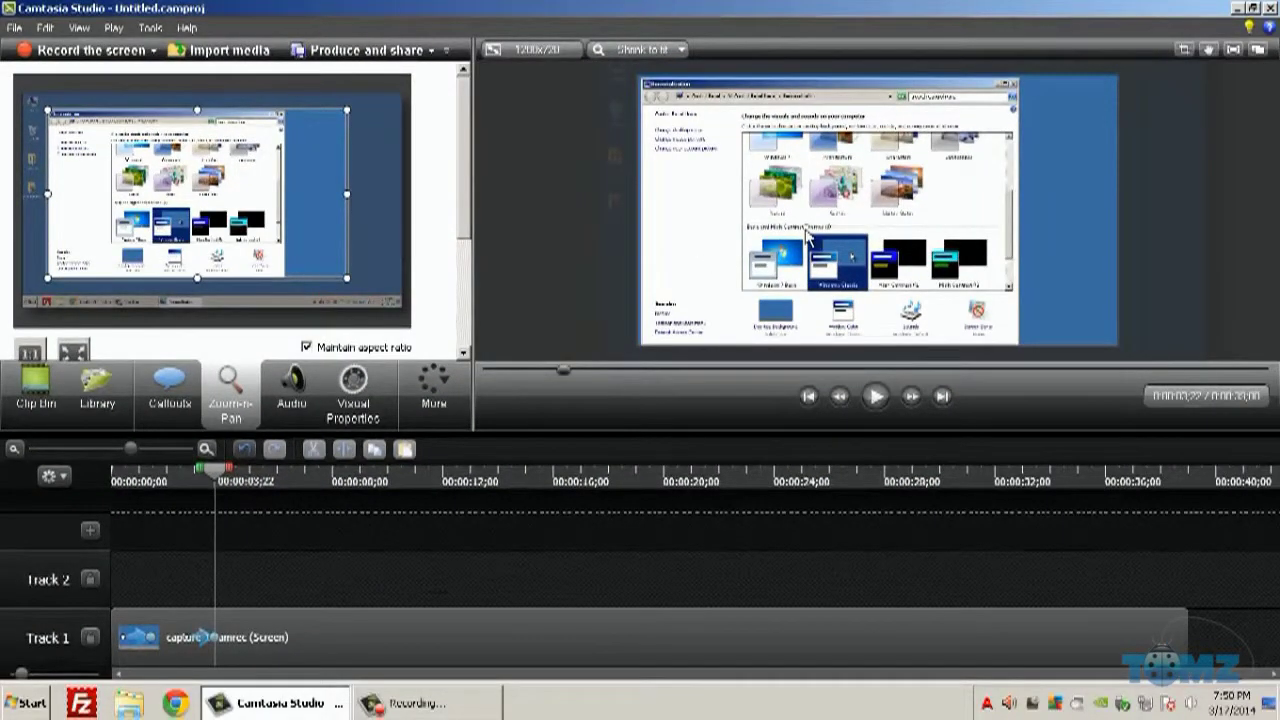
pyautogui.click(1233, 49)
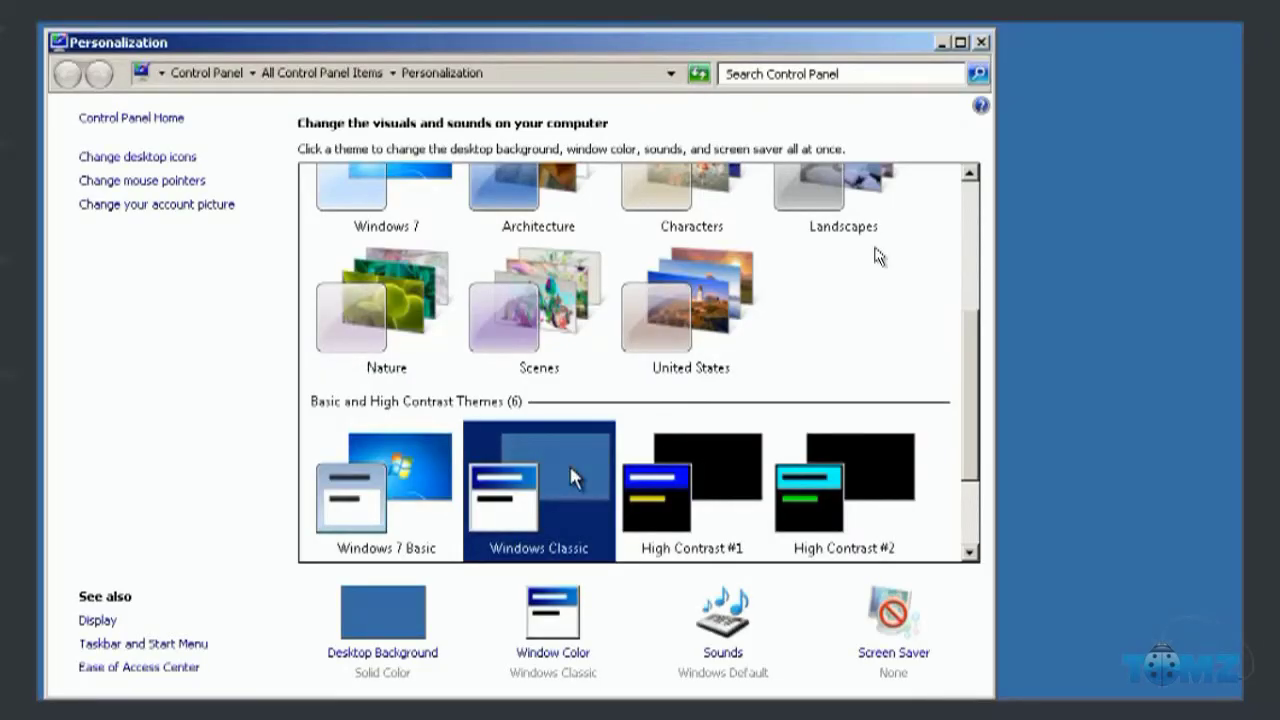
pyautogui.press('Escape')
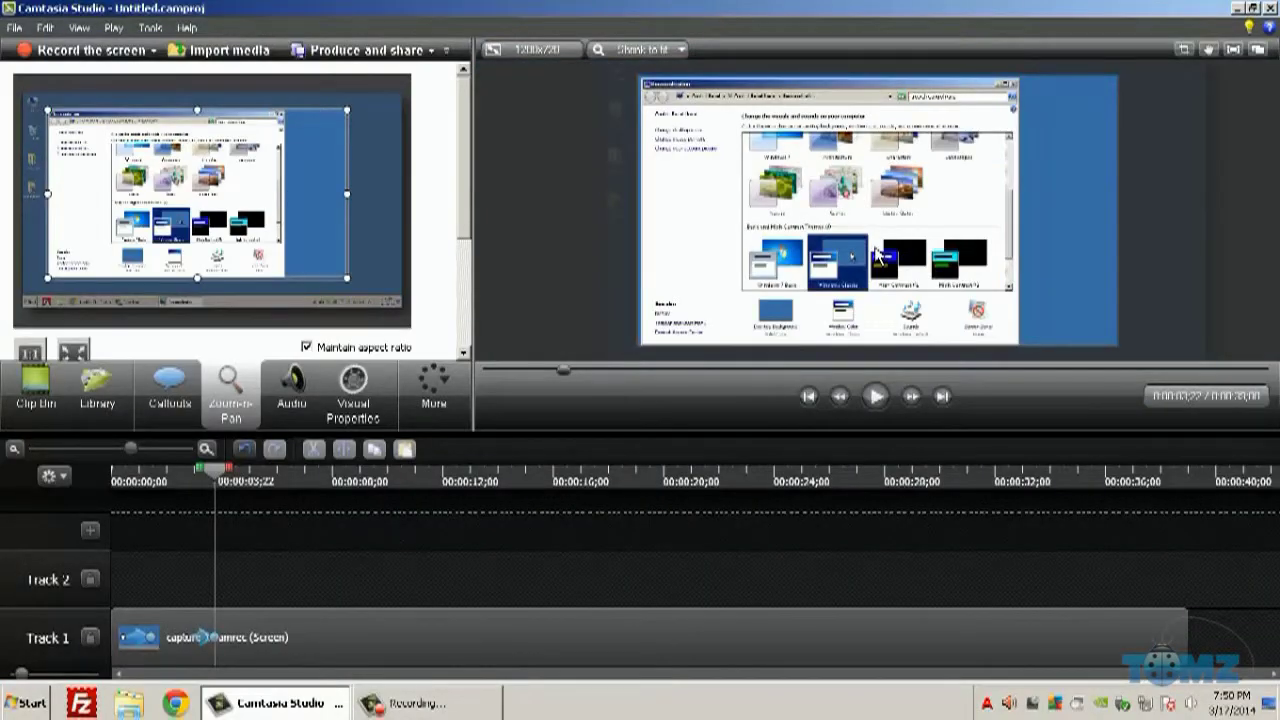
# - Play the timeline on to 00:00:06;21 and add a red Sketch Motion arrow callout there
pyautogui.click(875, 397)
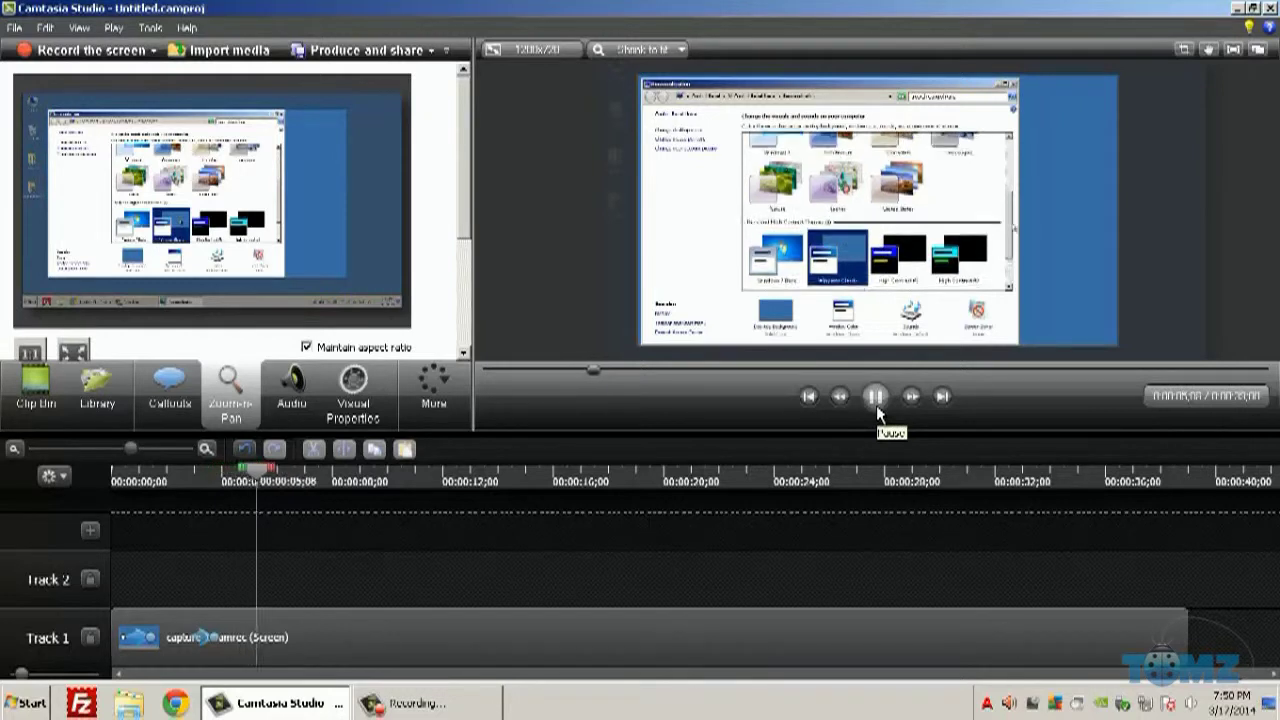
pyautogui.click(877, 408)
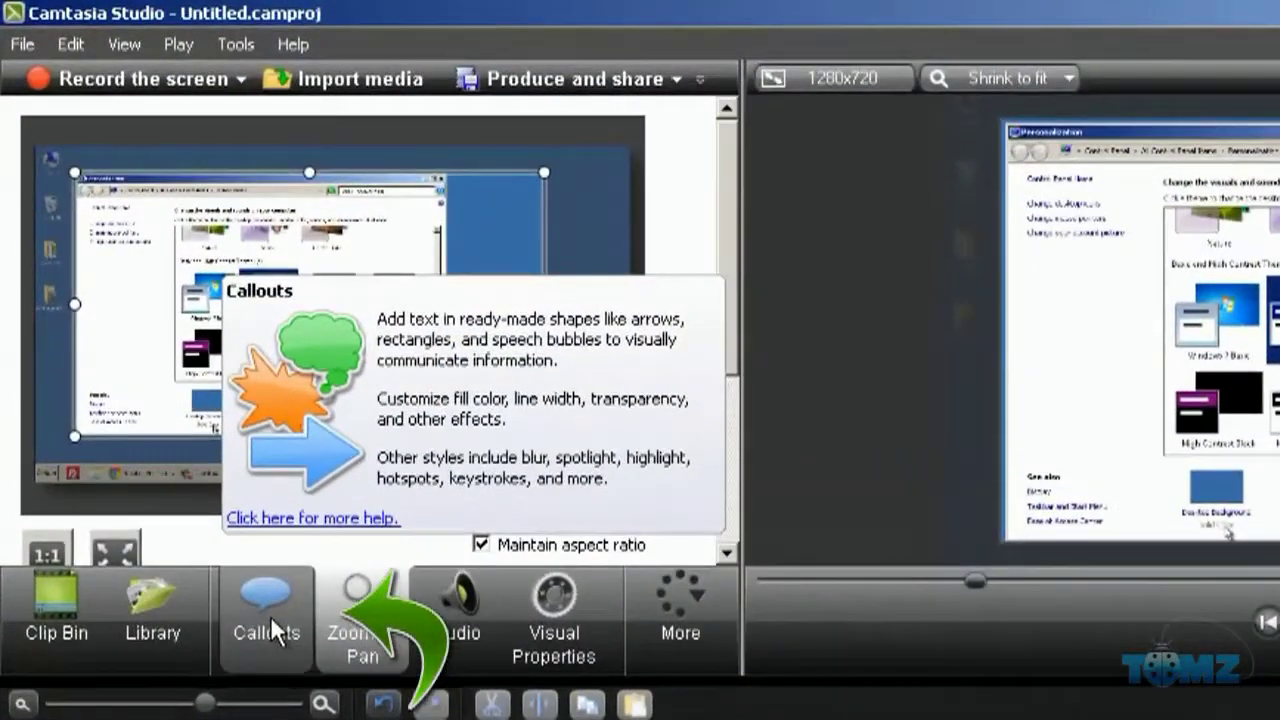
pyautogui.click(172, 395)
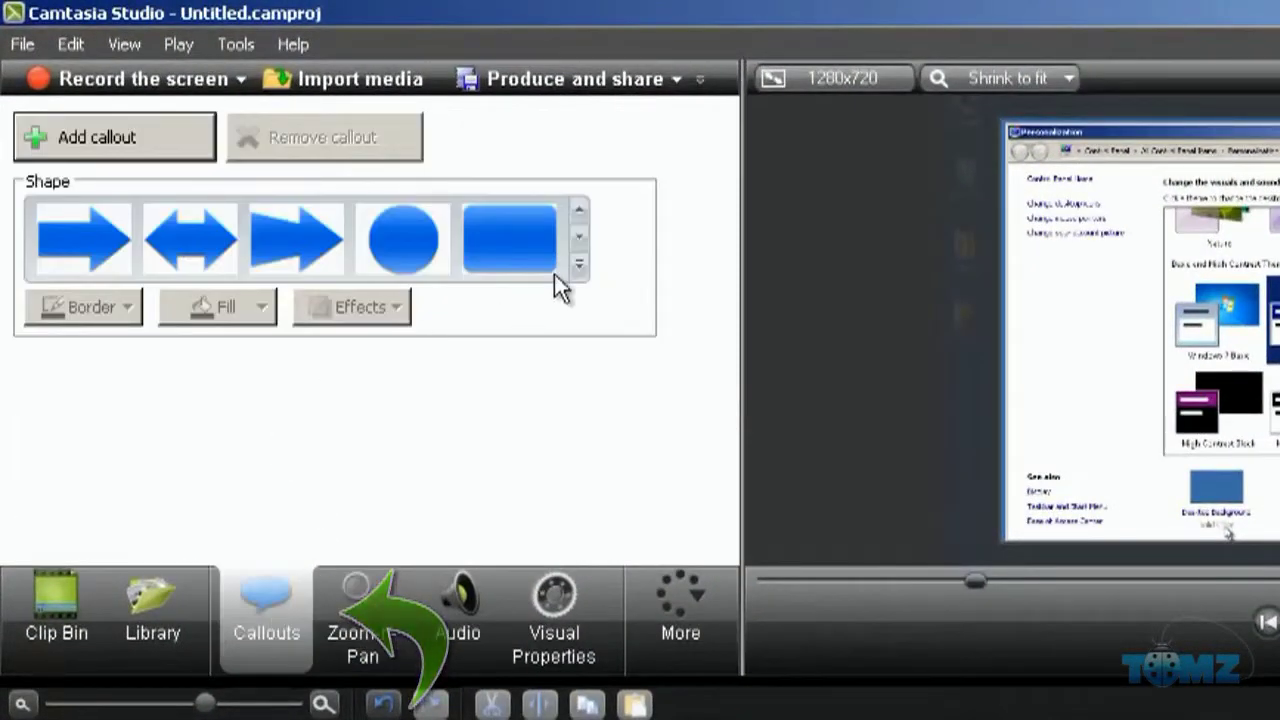
pyautogui.click(578, 264)
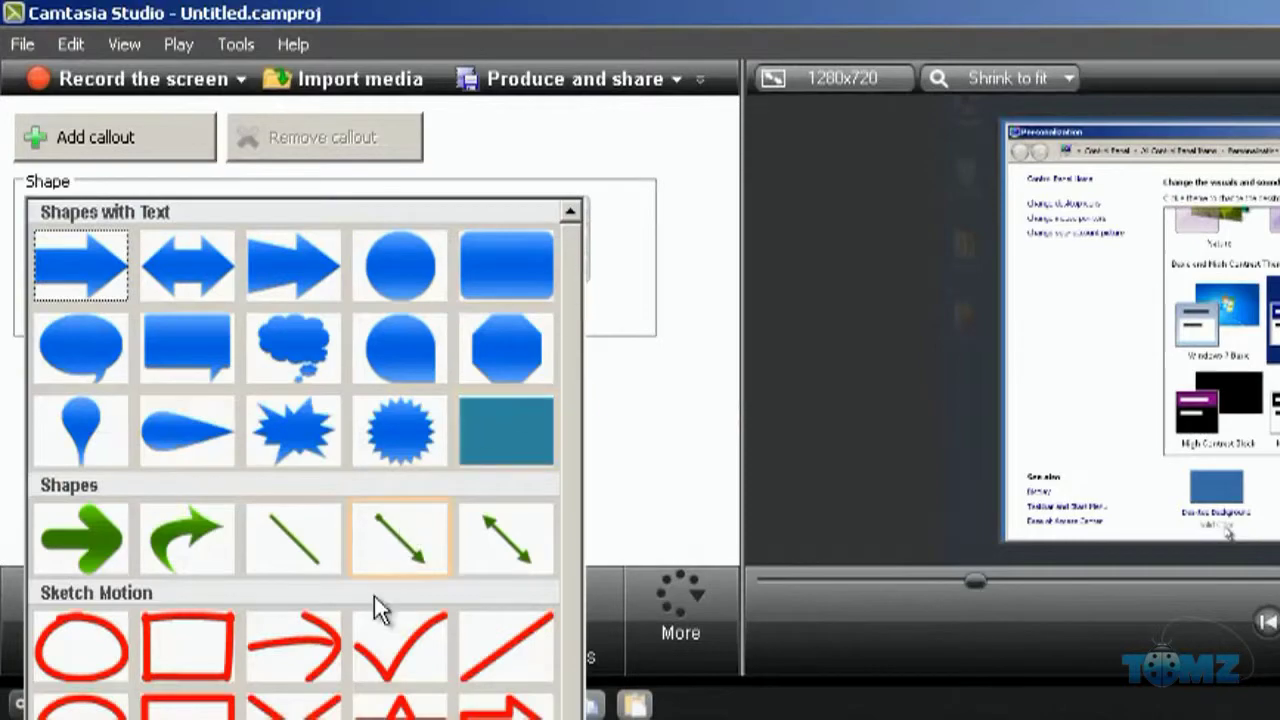
pyautogui.click(686, 409)
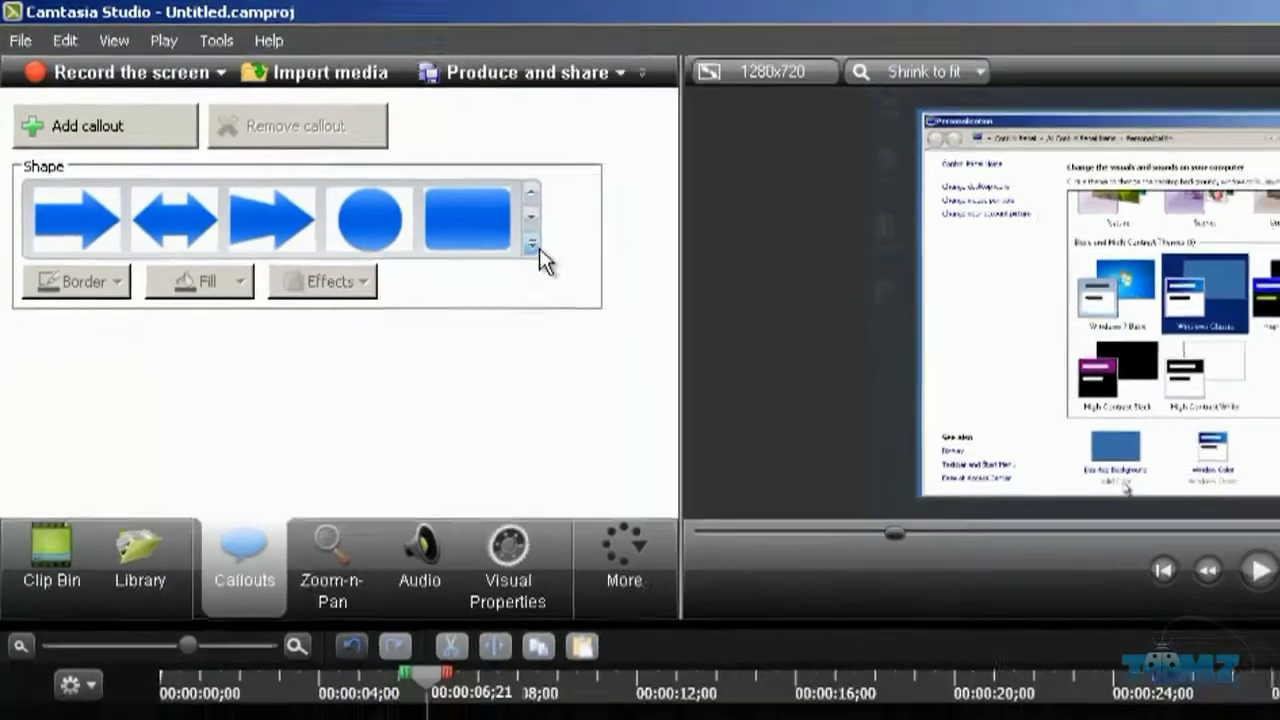
pyautogui.click(580, 267)
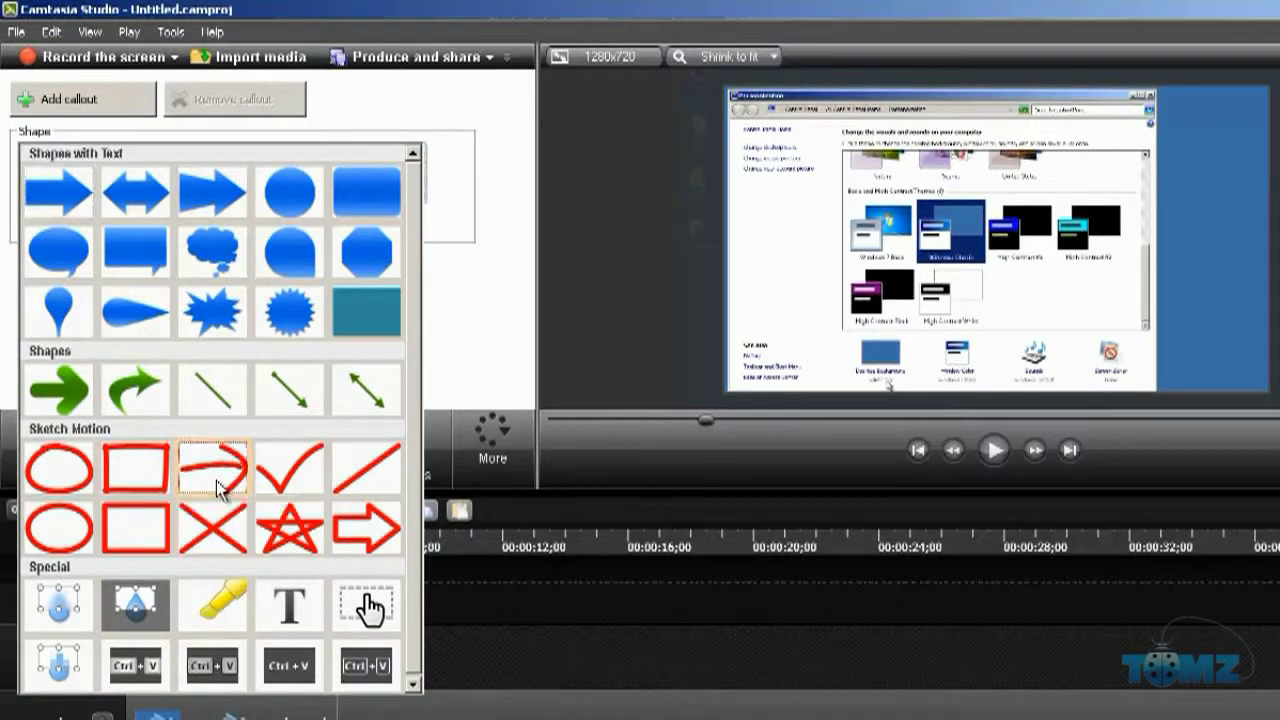
pyautogui.click(218, 487)
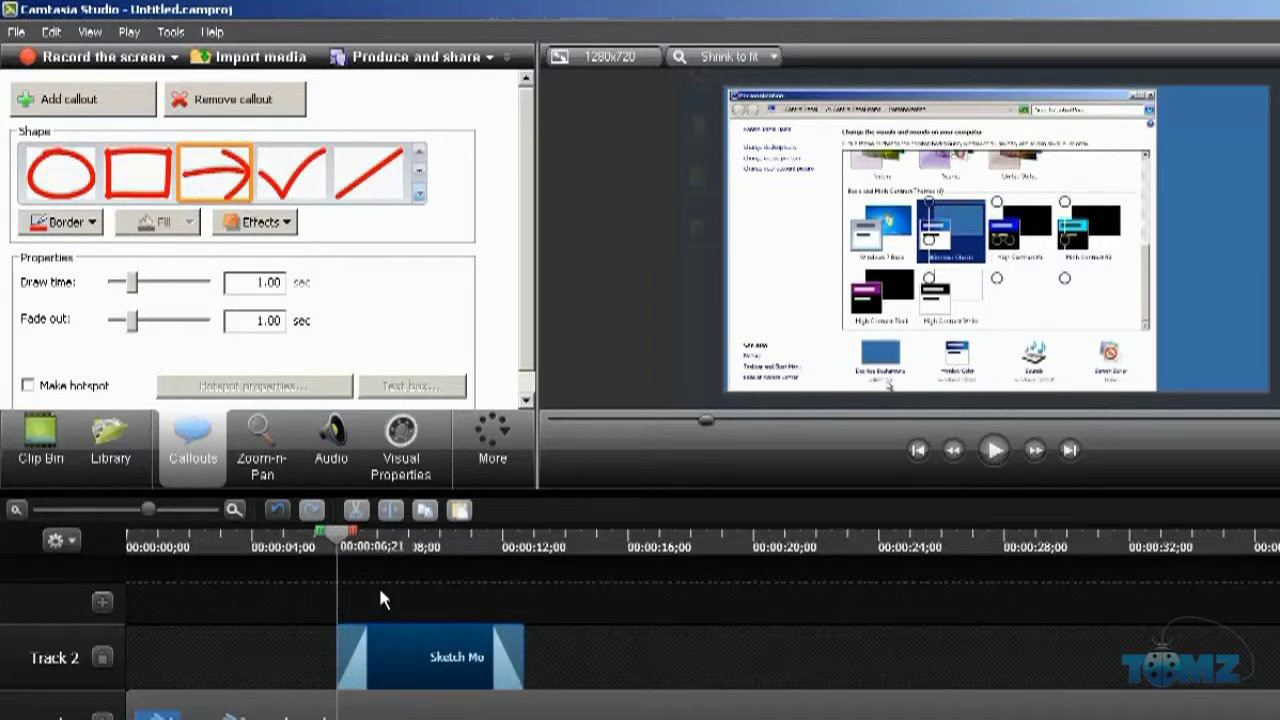
# - Flip the Sketch Motion arrow horizontally so it points the opposite way
pyautogui.moveTo(344, 540); pyautogui.dragTo(422, 555)
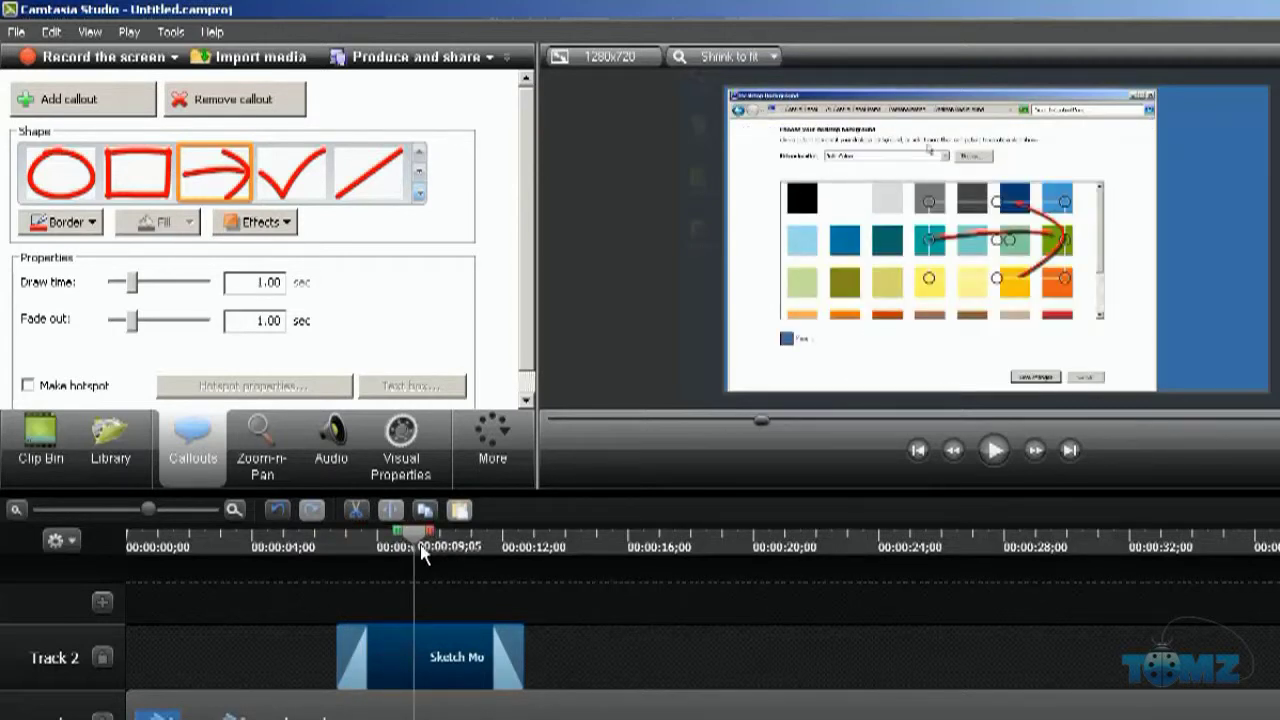
pyautogui.click(293, 223)
pyautogui.moveTo(302, 298)
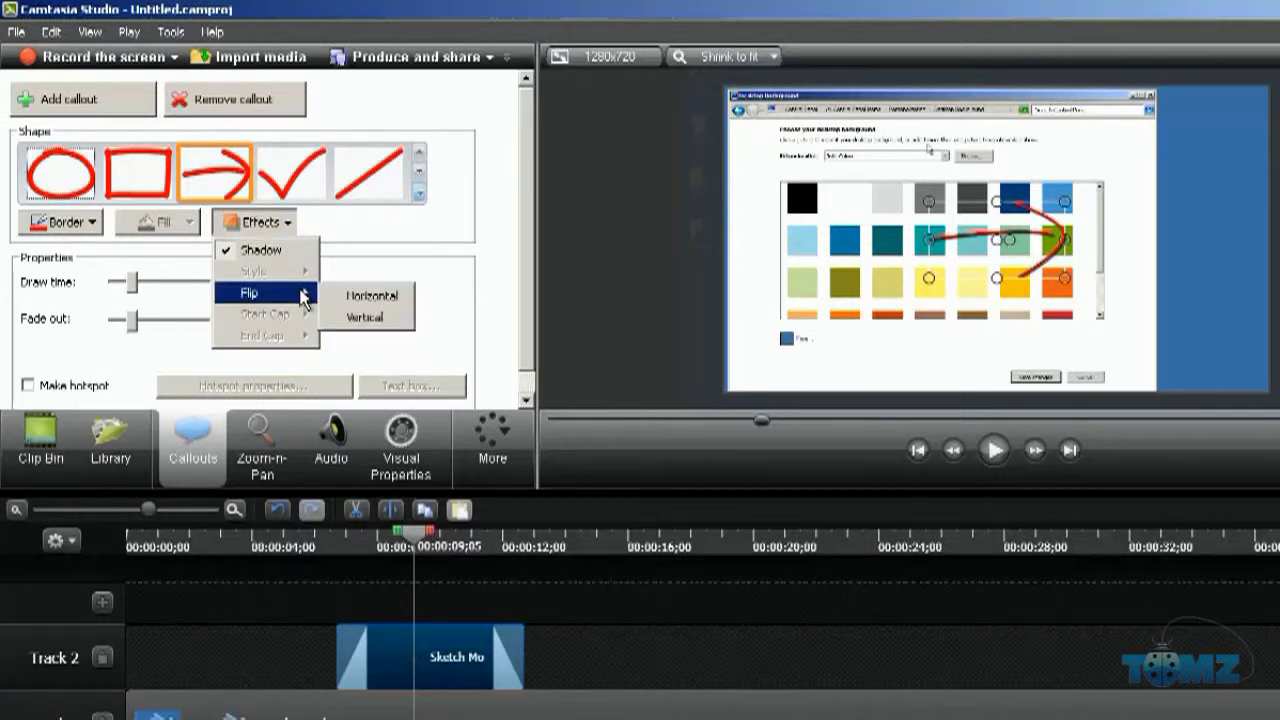
pyautogui.click(365, 298)
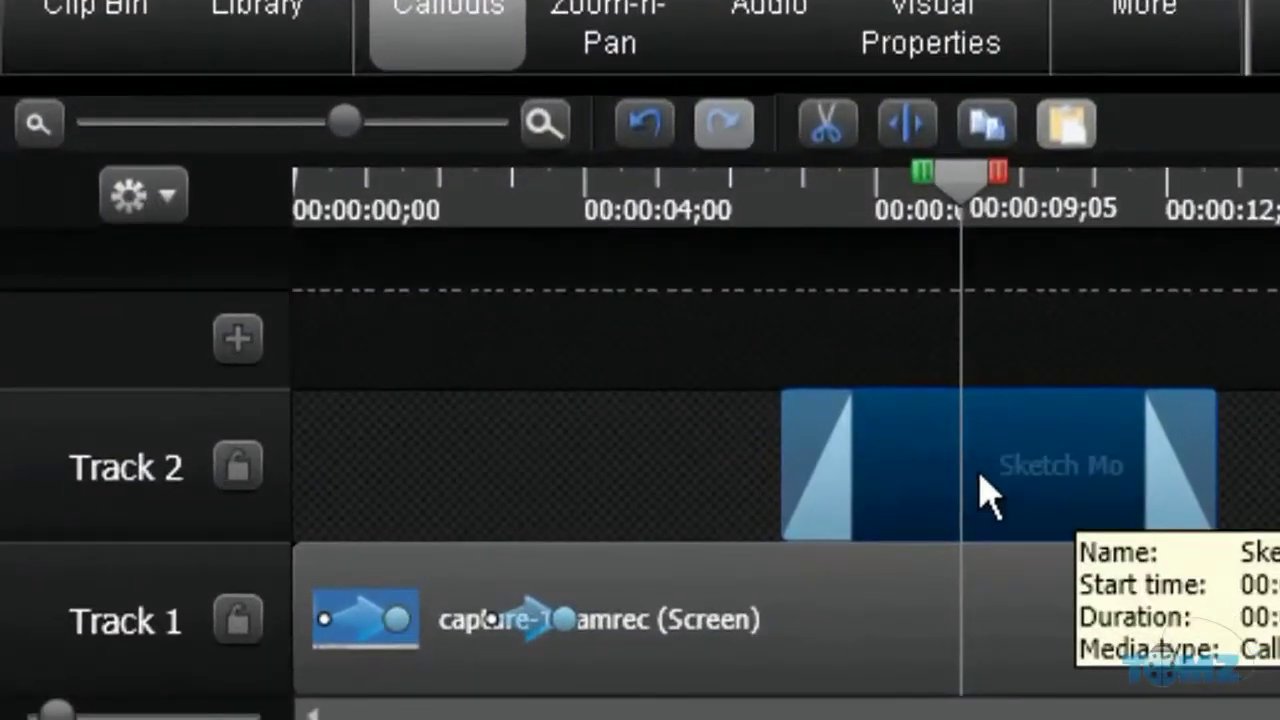
# - Move the arrow callout on Track 2 to start at about 00:00:06;00 and shorten it to end just before 00:00:09;00
pyautogui.moveTo(1029, 471)
pyautogui.mouseDown()
pyautogui.moveTo(994, 471)
pyautogui.moveTo(983, 491)
pyautogui.mouseUp()
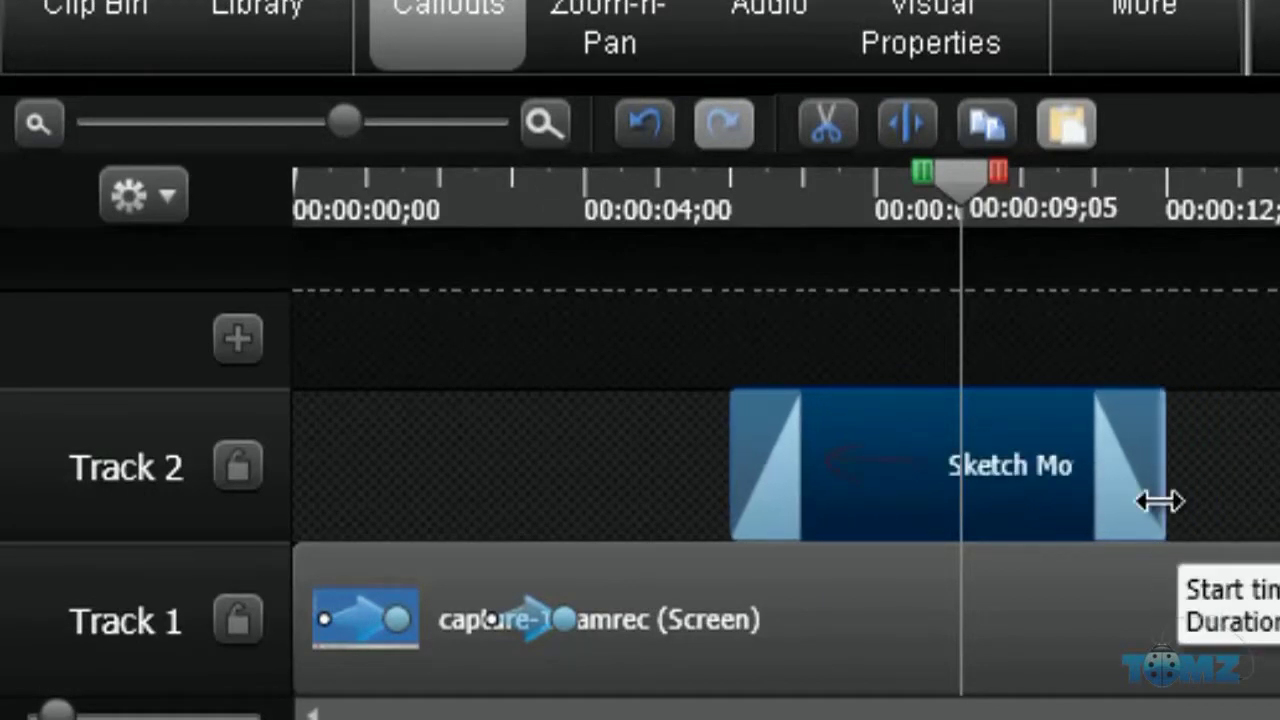
pyautogui.moveTo(1160, 502); pyautogui.dragTo(928, 490)
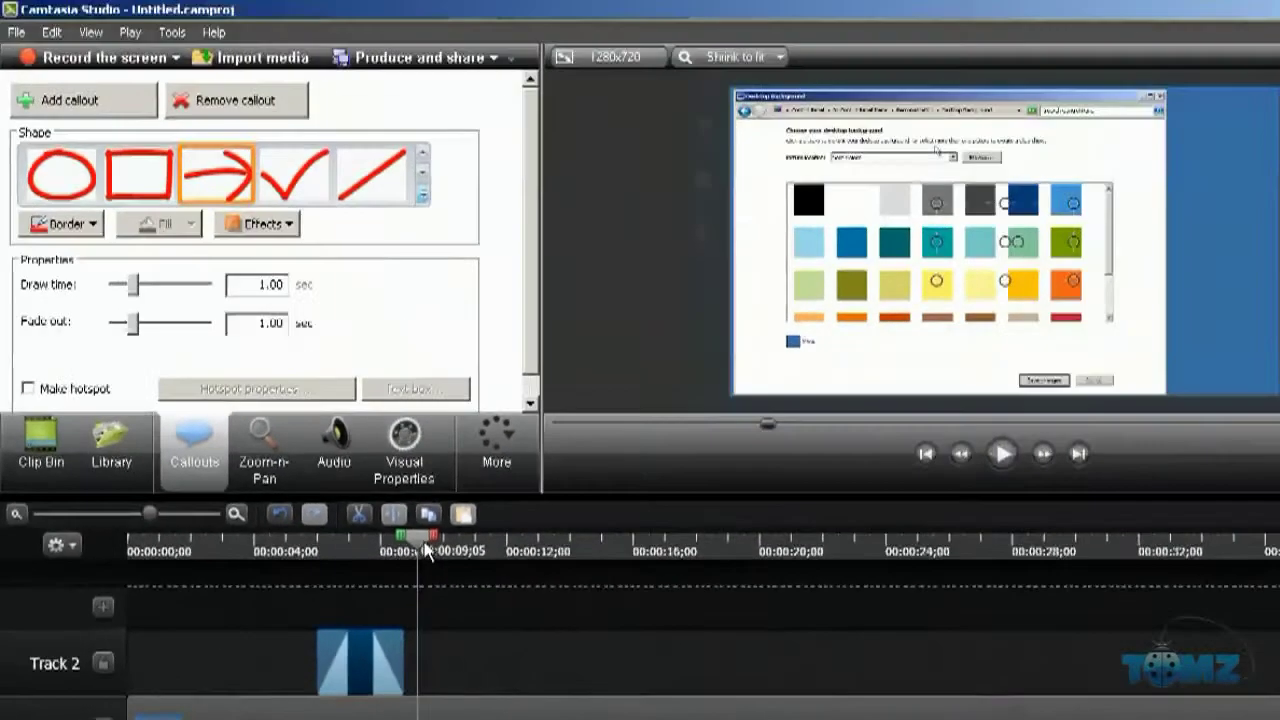
# - At 00:00:07;10, reposition the arrow so it points at the Desktop Background link and make it slightly smaller
pyautogui.moveTo(635, 398); pyautogui.dragTo(551, 406)
pyautogui.moveTo(365, 555); pyautogui.dragTo(360, 558)
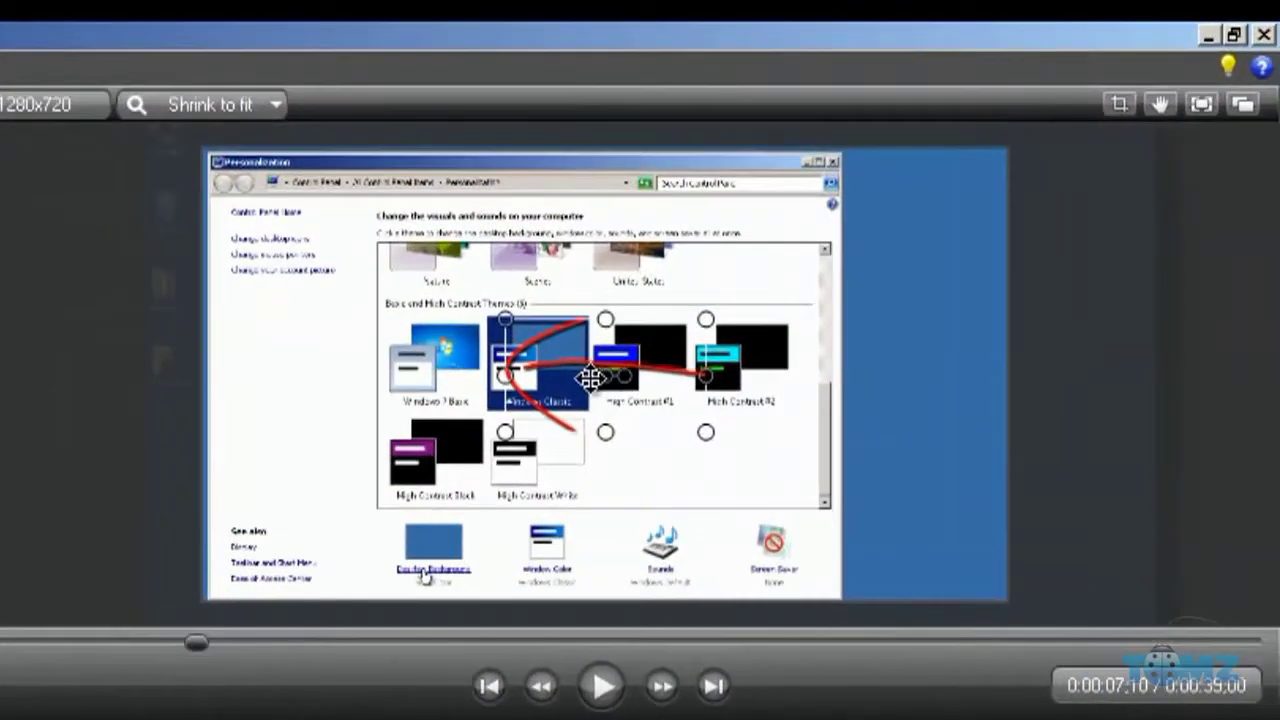
pyautogui.moveTo(590, 378); pyautogui.dragTo(570, 555)
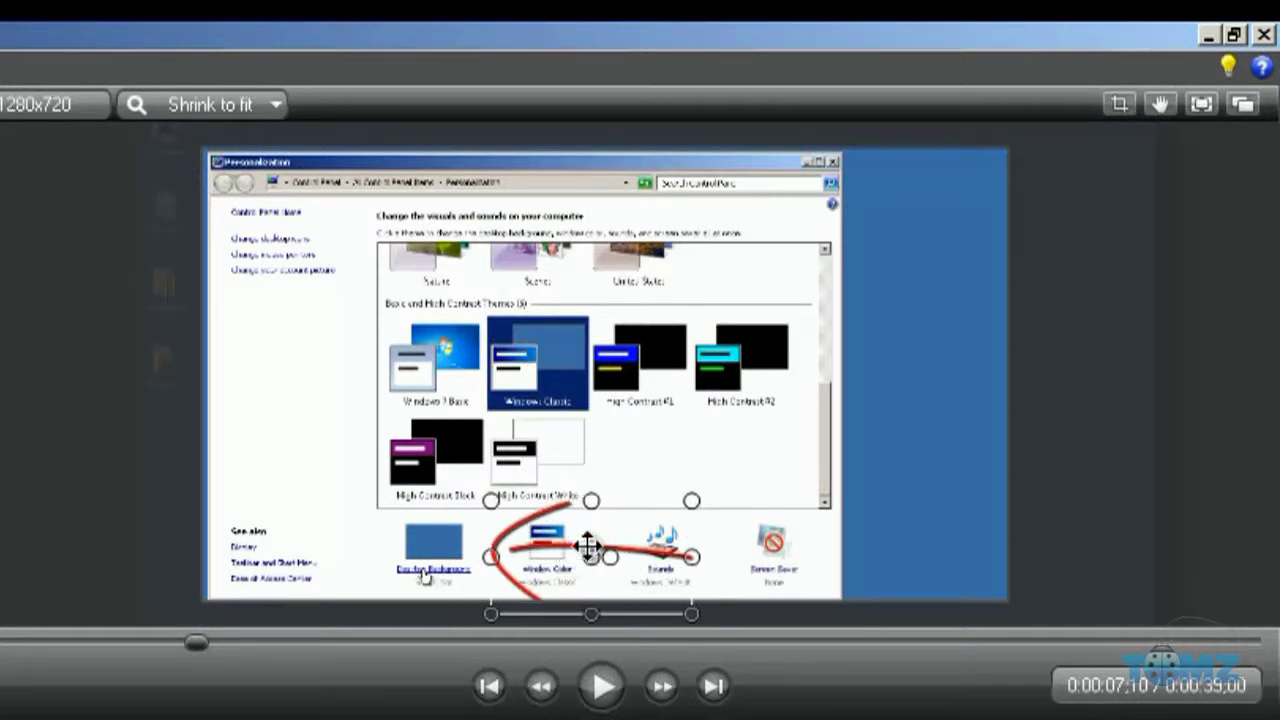
pyautogui.moveTo(691, 500)
pyautogui.mouseDown()
pyautogui.moveTo(563, 551)
pyautogui.moveTo(763, 466)
pyautogui.moveTo(685, 505)
pyautogui.mouseUp()
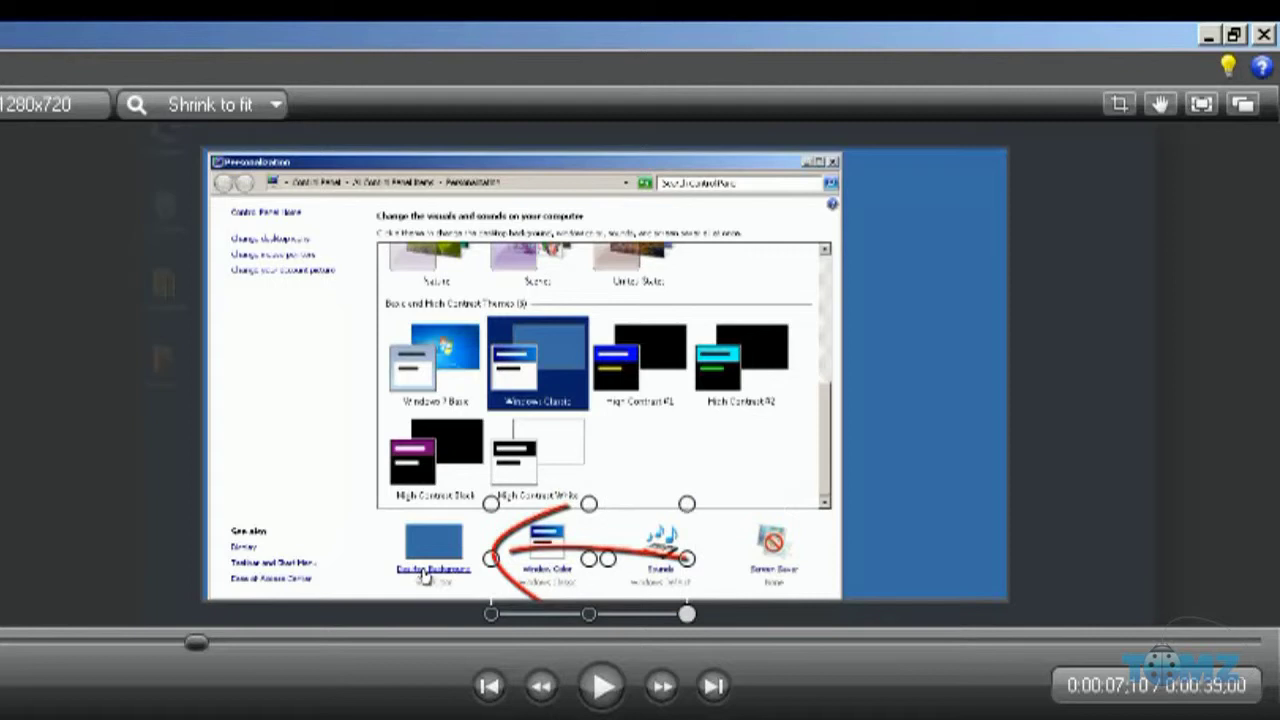
# - Play the timeline through the arrow callout and trim the callout's end to 00:00:08;04
pyautogui.click(541, 686)
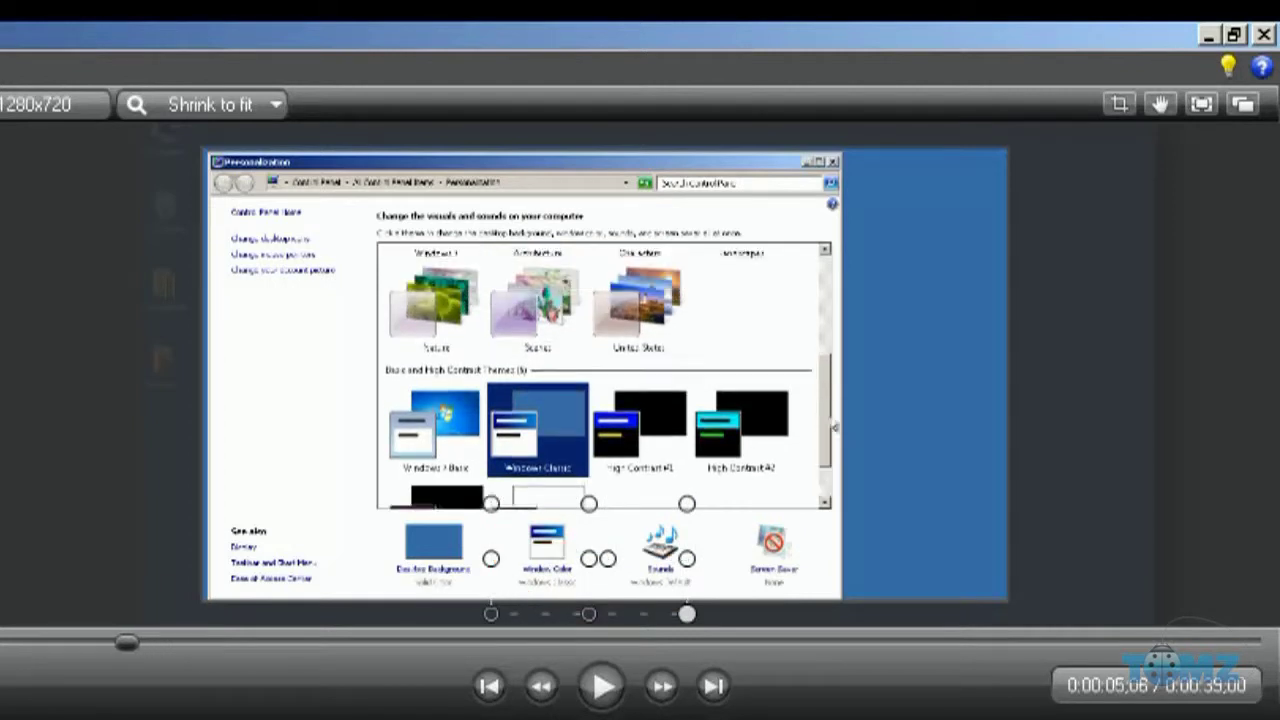
pyautogui.click(600, 686)
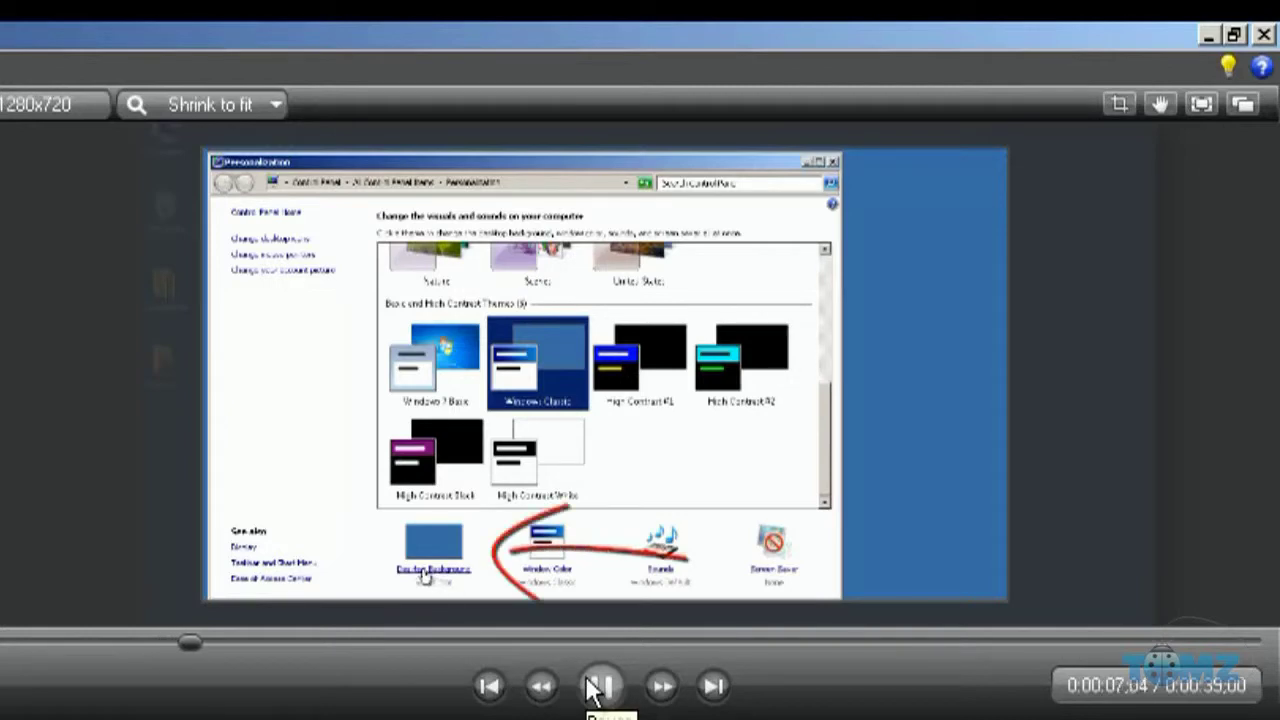
pyautogui.click(598, 688)
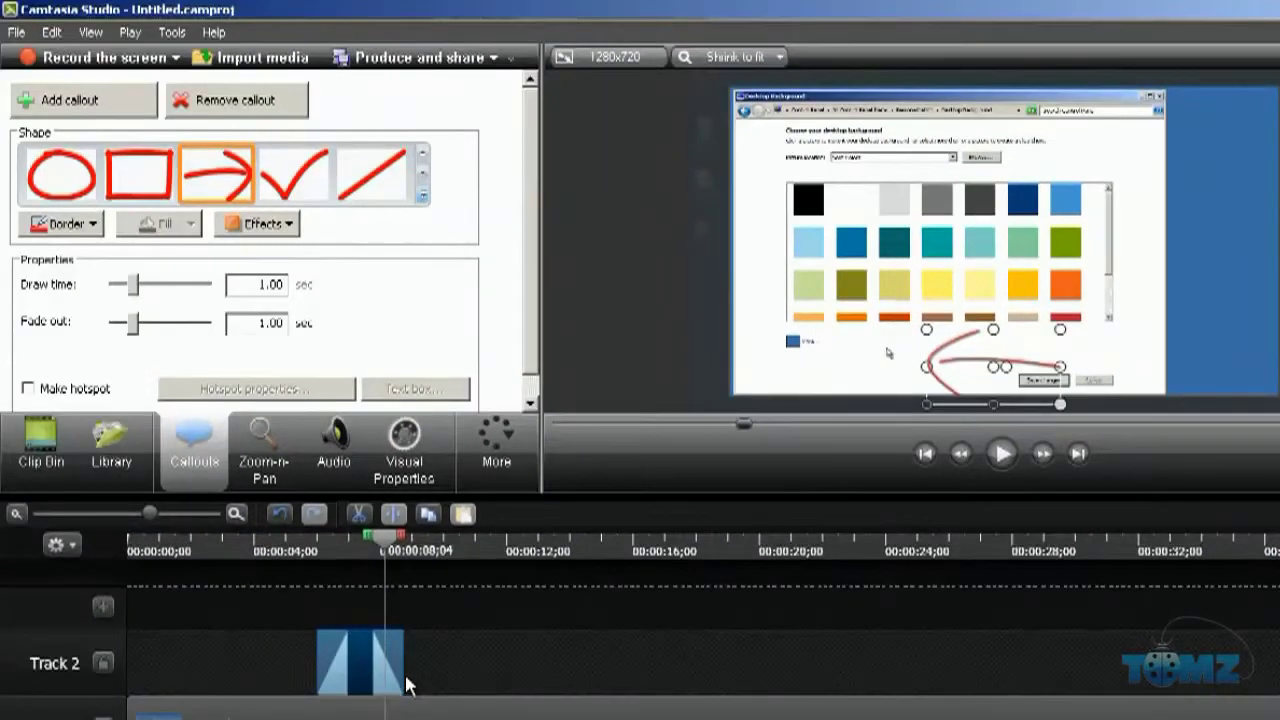
pyautogui.moveTo(403, 676); pyautogui.dragTo(381, 680)
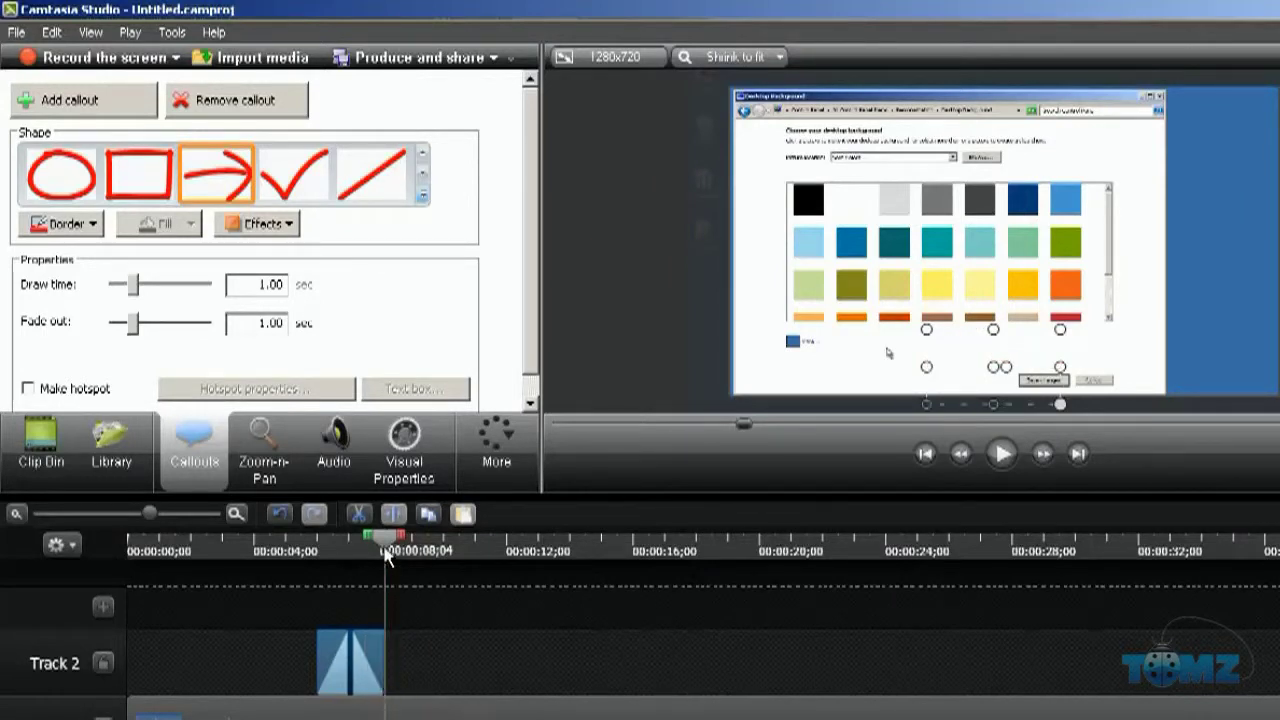
# - Play the timeline from 00:00:06;00 to check the shortened arrow callout, continuing to 00:00:15;07
pyautogui.moveTo(389, 556); pyautogui.dragTo(320, 568)
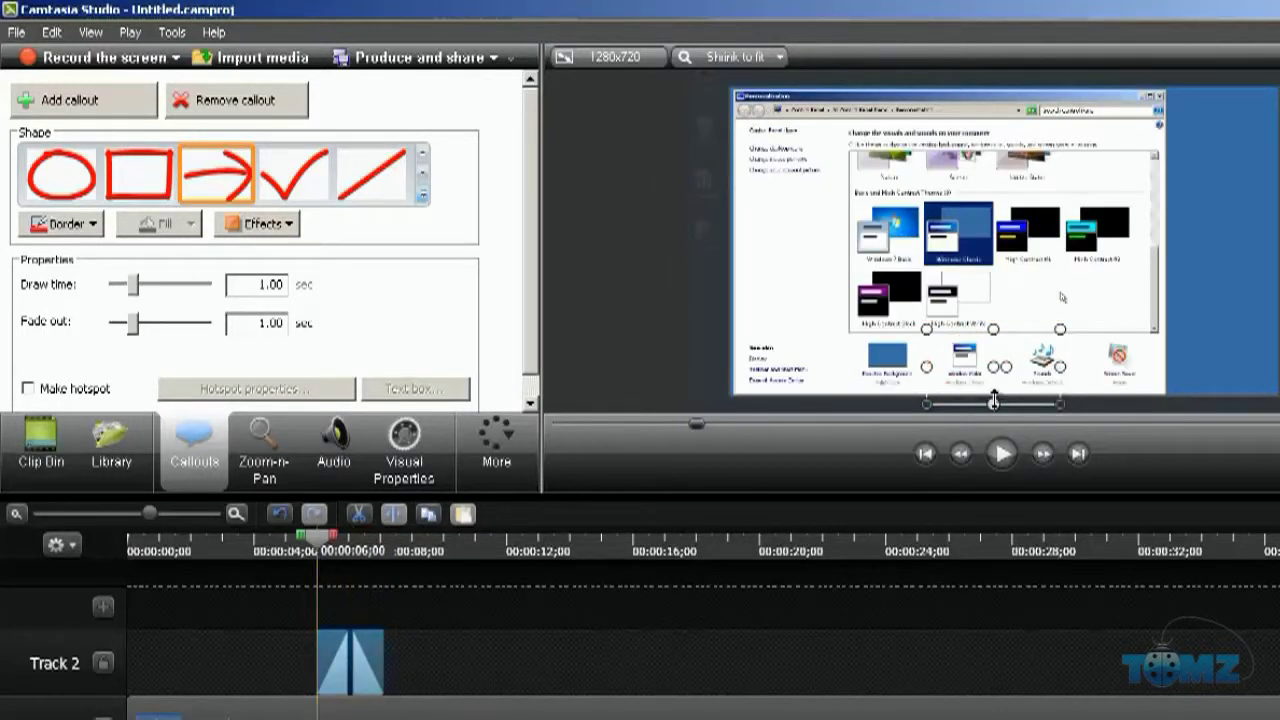
pyautogui.click(1003, 455)
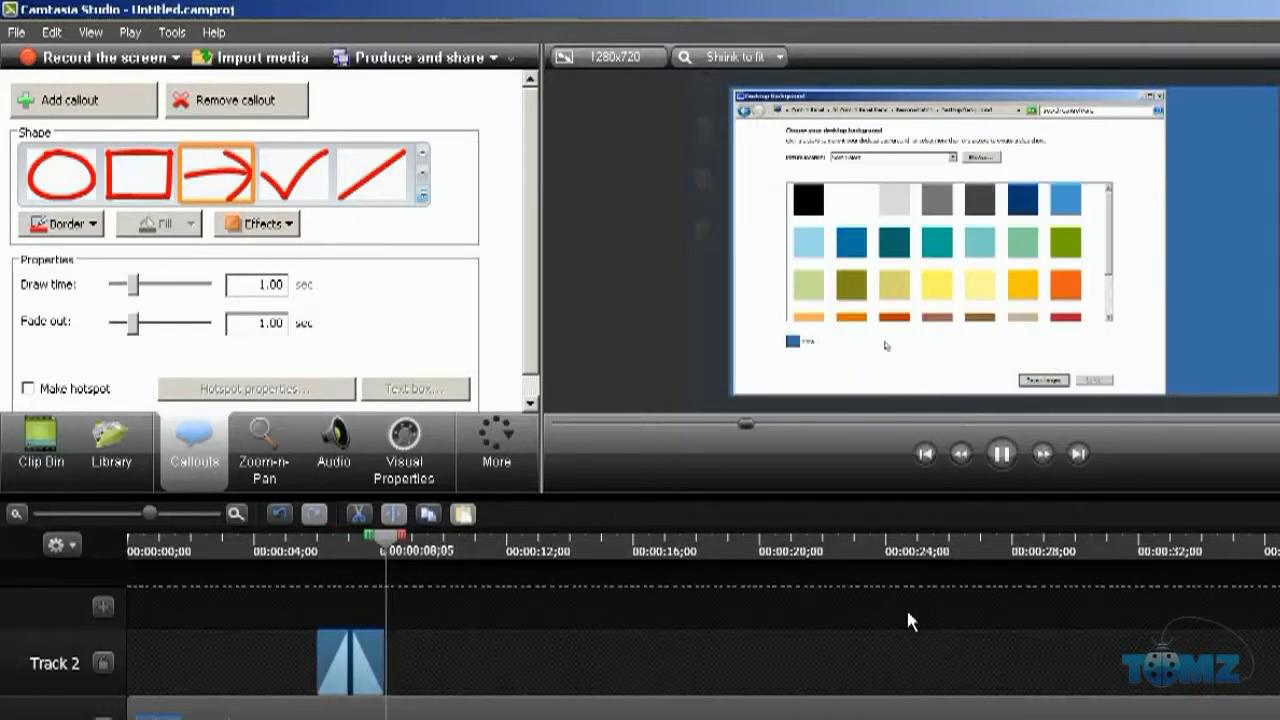
pyautogui.click(1003, 458)
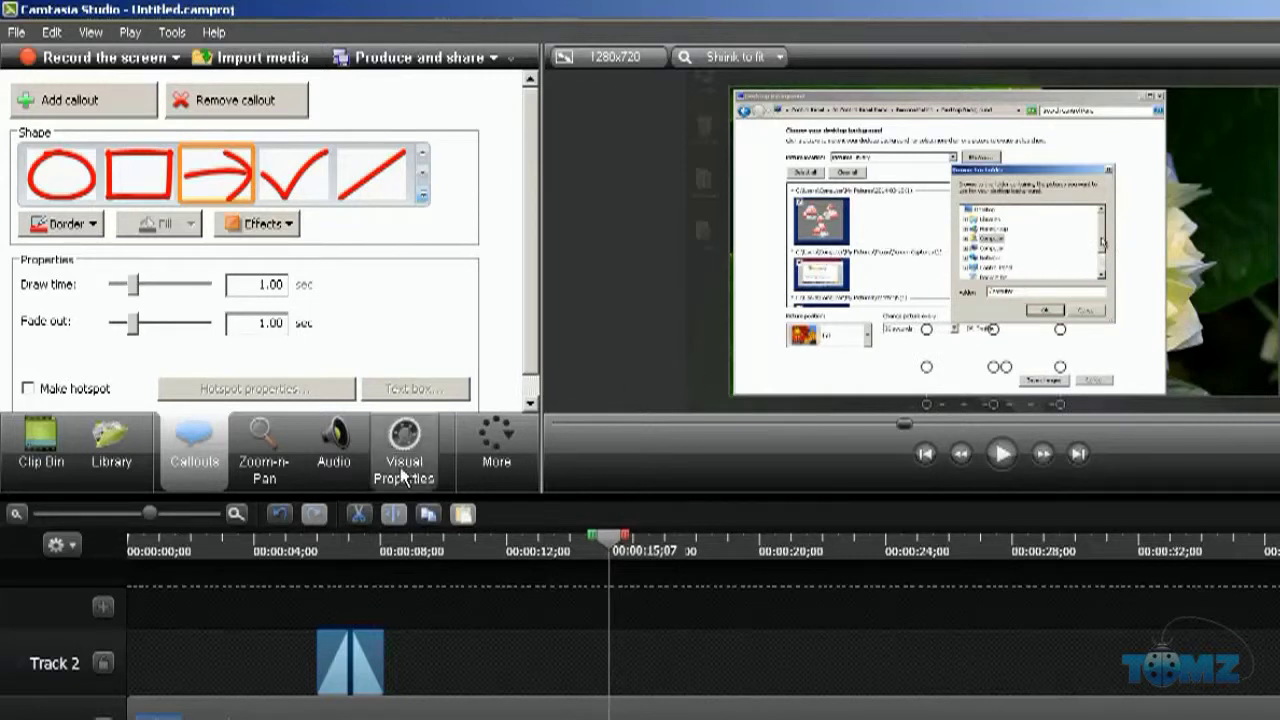
# - Add a zoom at 00:00:15;07, shrinking and moving the zoom frame to fit around the Browse For Folder dialog
pyautogui.click(277, 463)
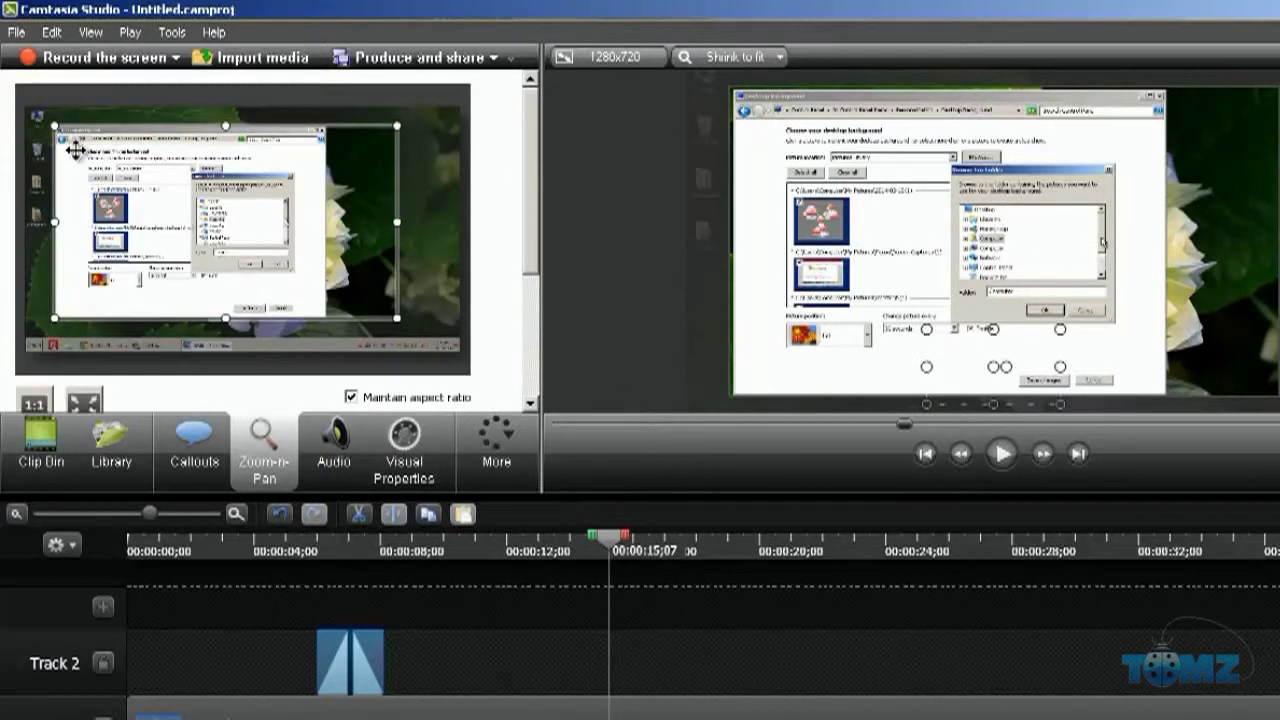
pyautogui.moveTo(54, 126); pyautogui.dragTo(201, 208)
pyautogui.moveTo(275, 265); pyautogui.dragTo(270, 228)
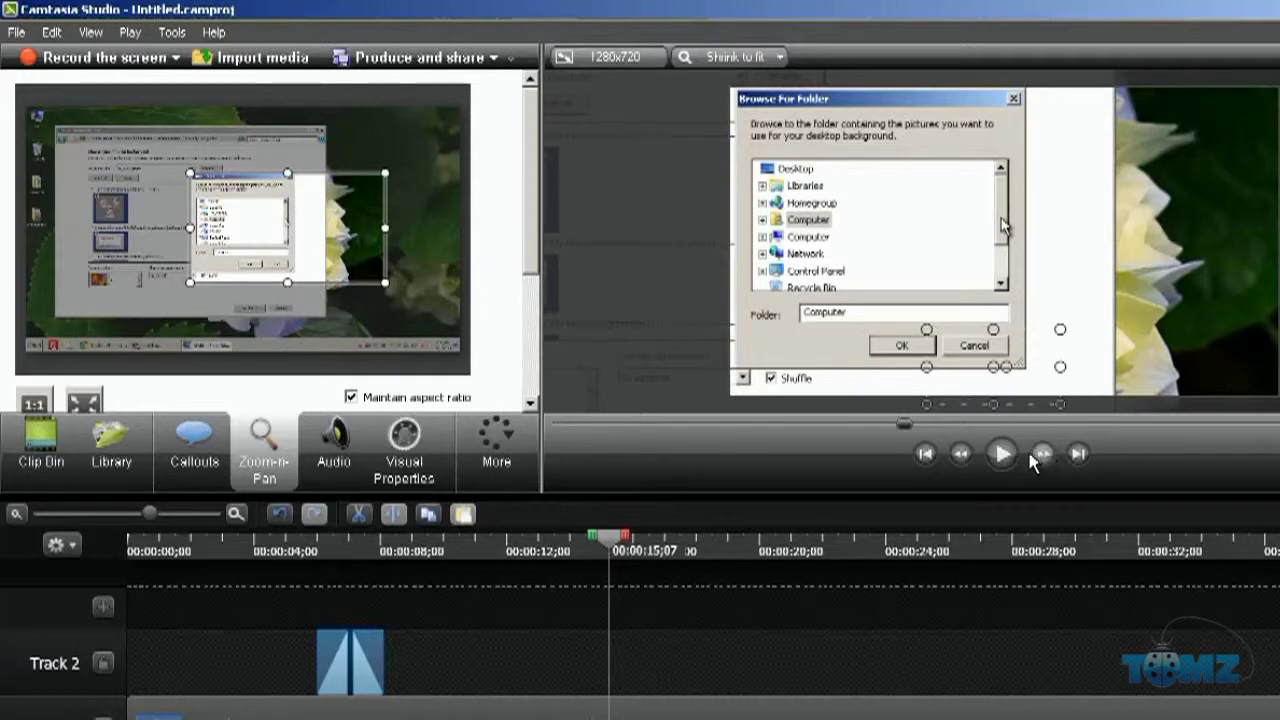
# - Add a zoom at 00:00:18;23, moving and enlarging the zoom frame to cover the whole Desktop Background window
pyautogui.click(1002, 455)
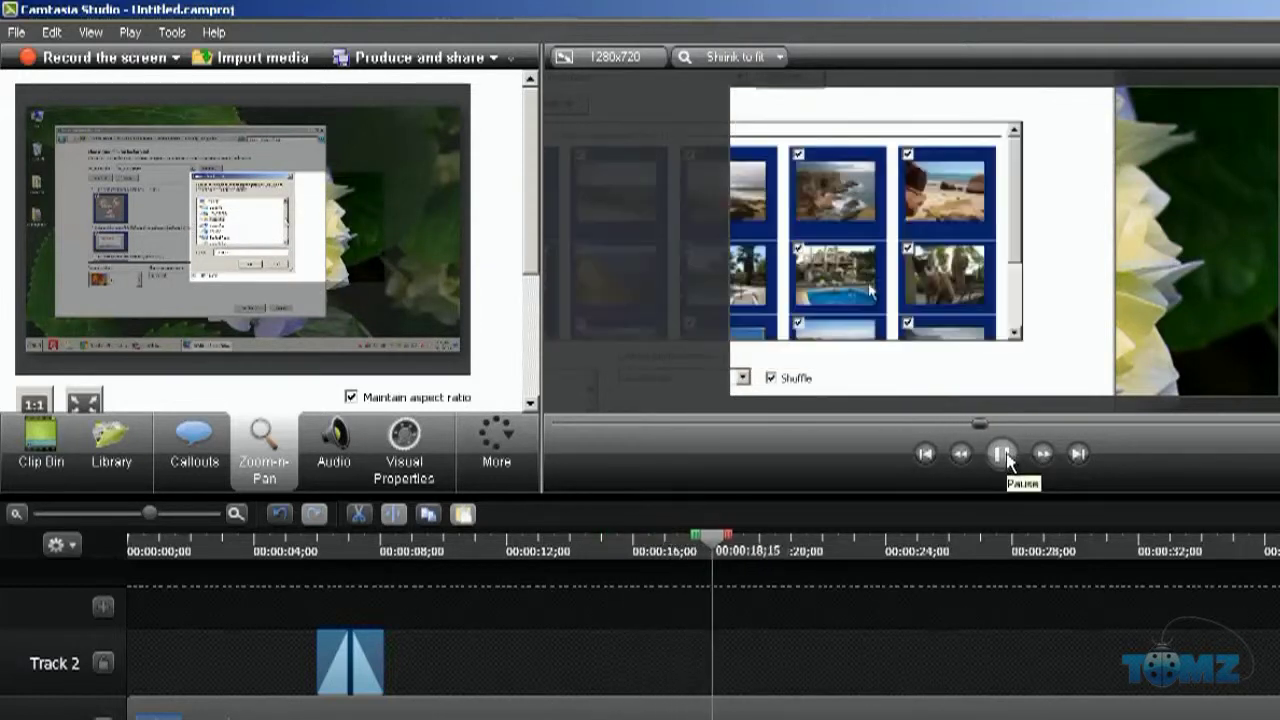
pyautogui.click(1002, 455)
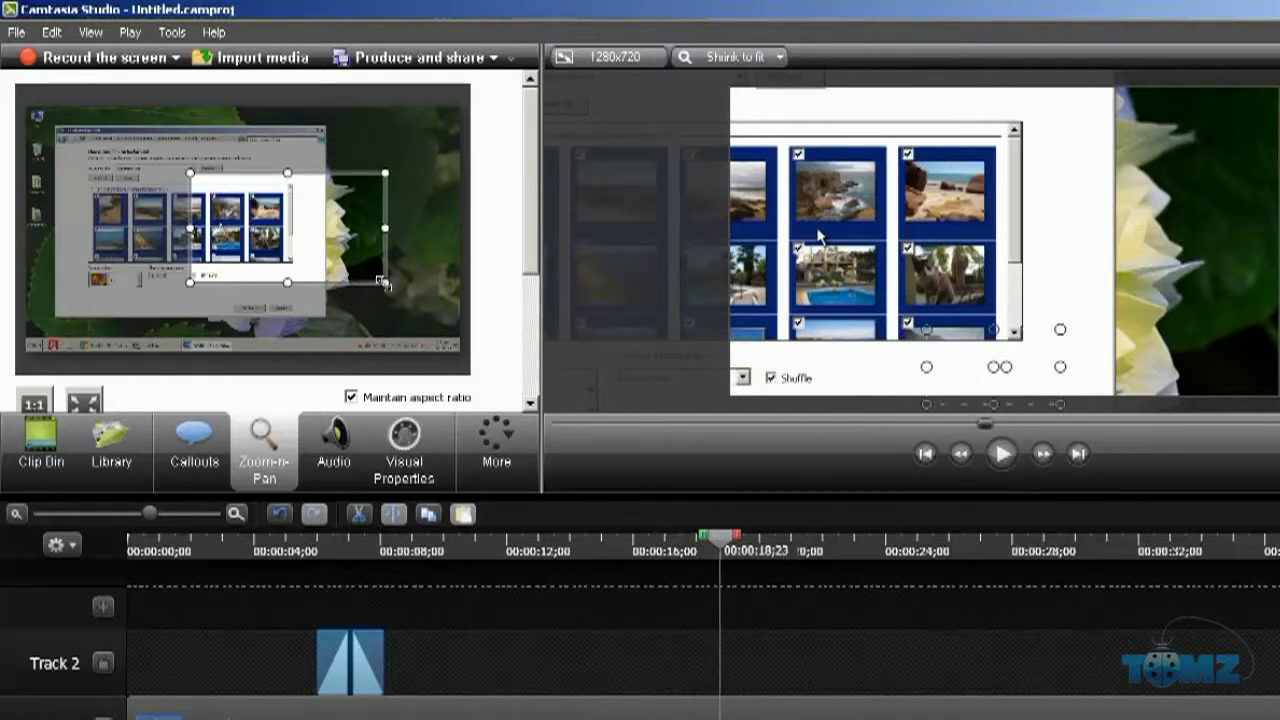
pyautogui.moveTo(321, 247); pyautogui.dragTo(184, 197)
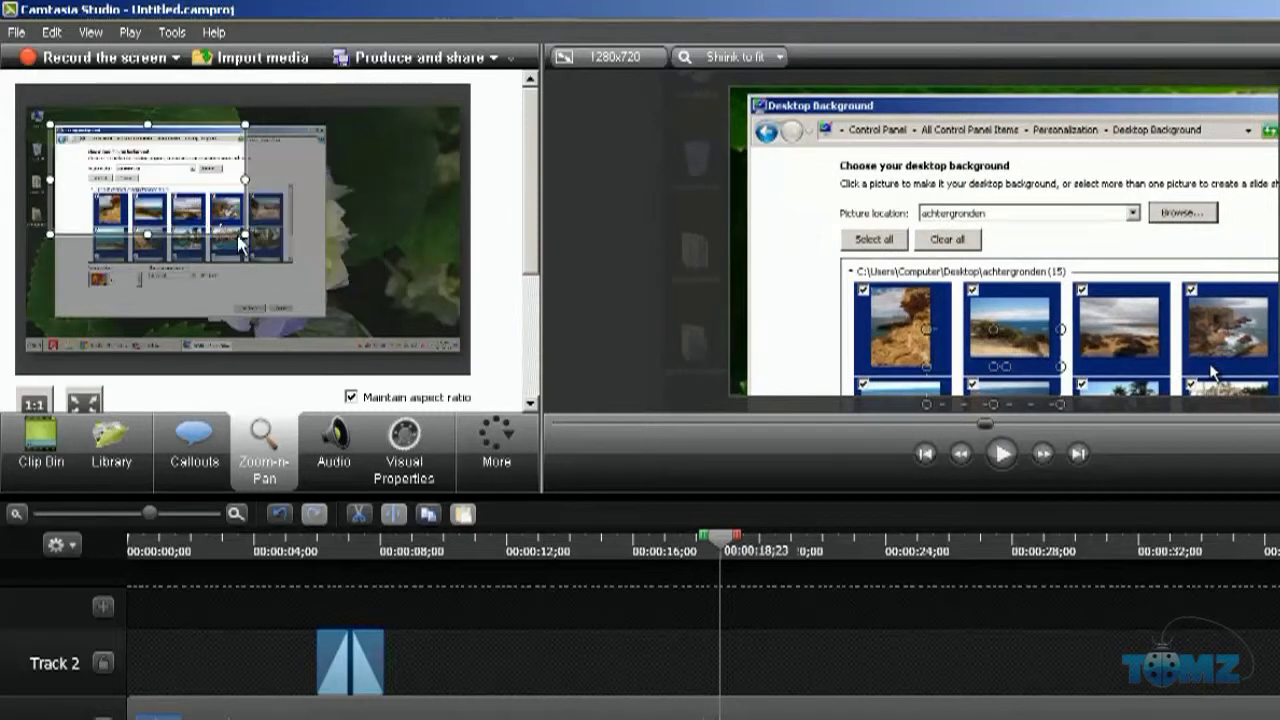
pyautogui.moveTo(245, 235); pyautogui.dragTo(325, 318)
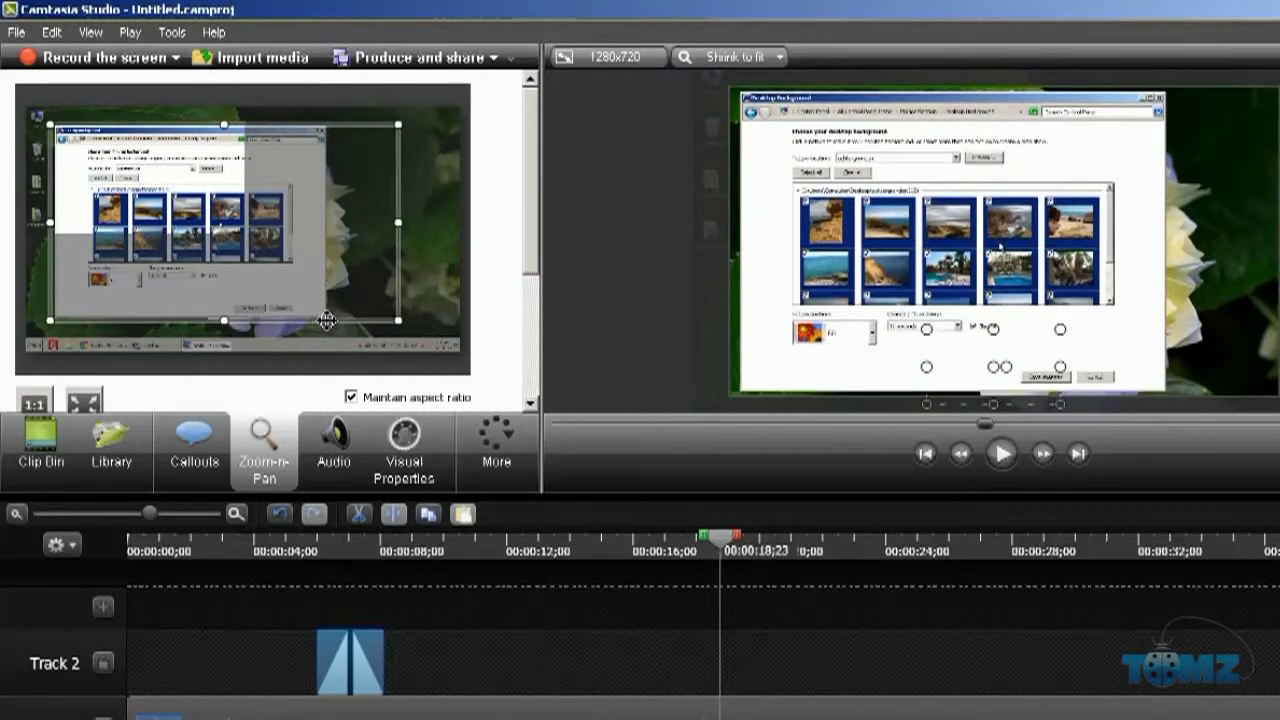
# - Play on to 00:00:30;09 and add a zoom there, moving and enlarging the zoom frame to cover the whole desktop with its border and shadow
pyautogui.click(1010, 456)
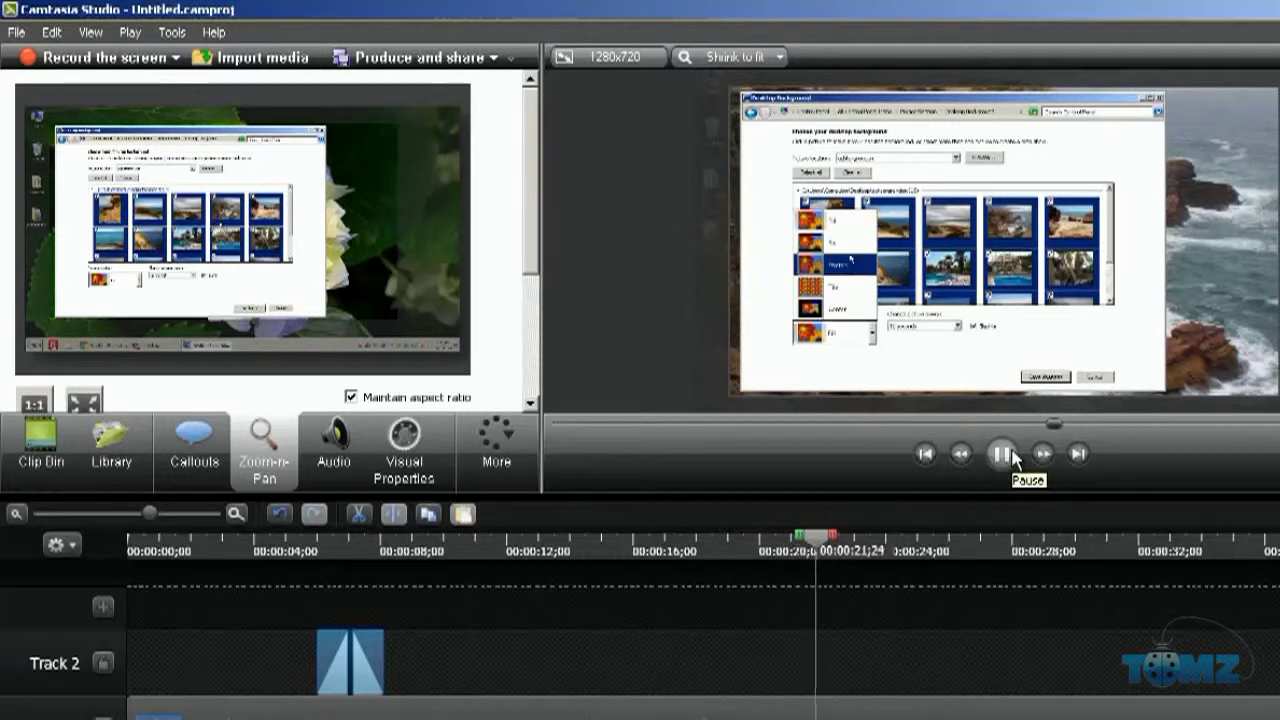
pyautogui.click(1004, 456)
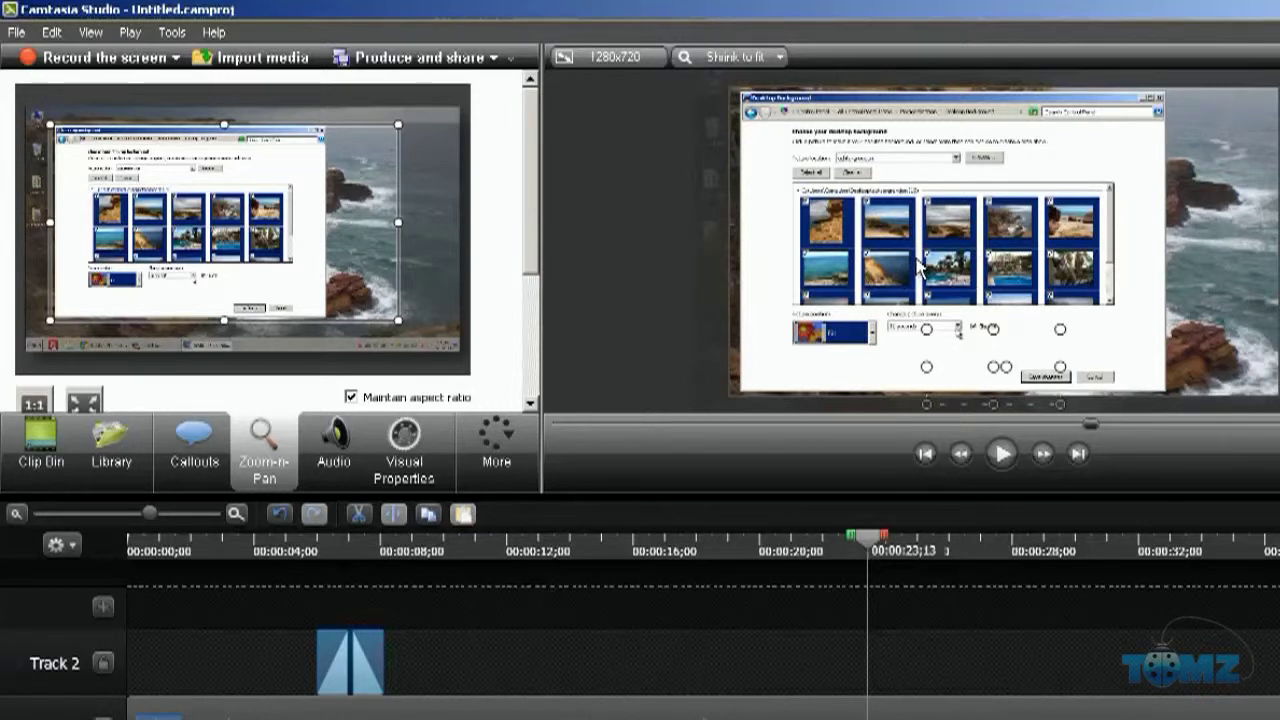
pyautogui.click(1004, 453)
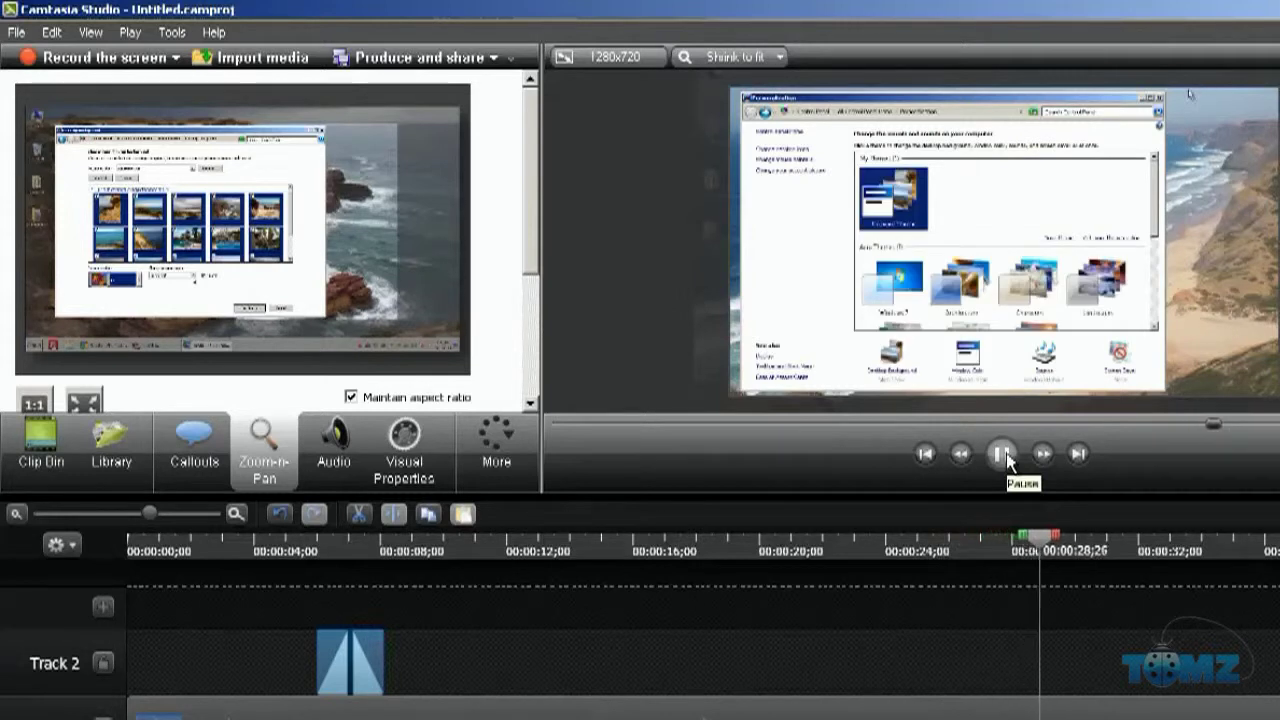
pyautogui.click(1004, 453)
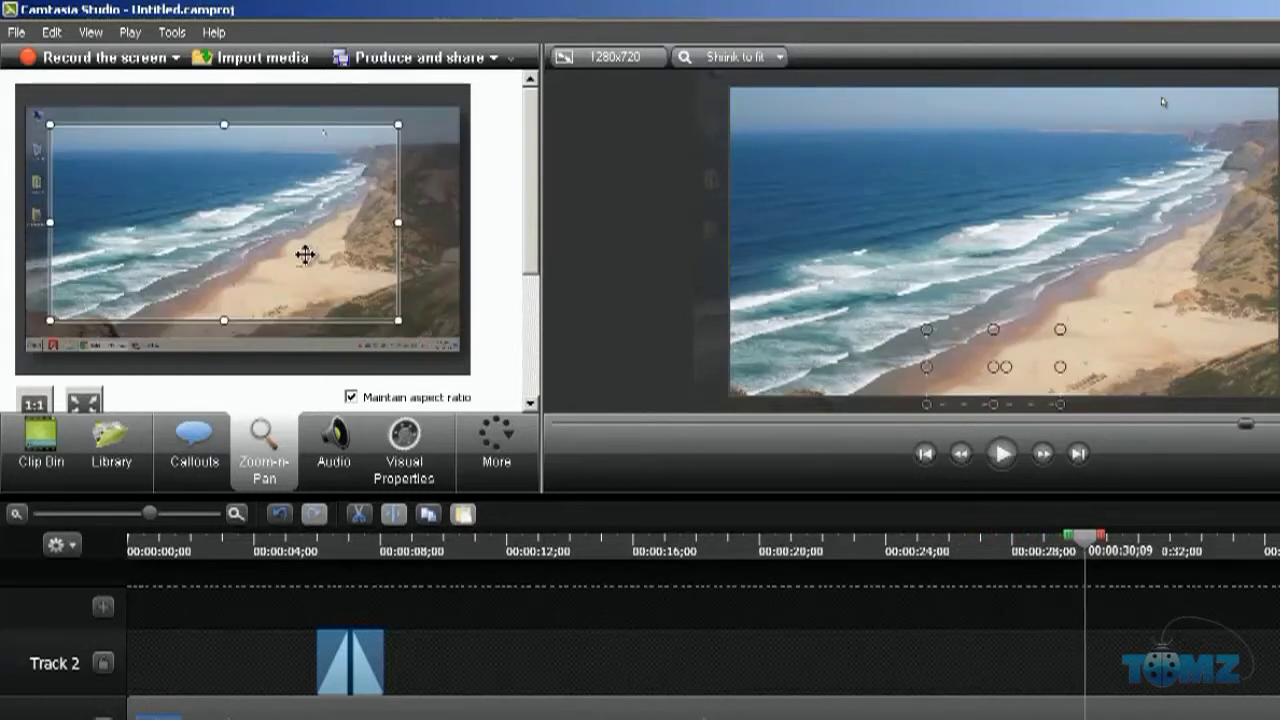
pyautogui.moveTo(234, 226); pyautogui.dragTo(187, 199)
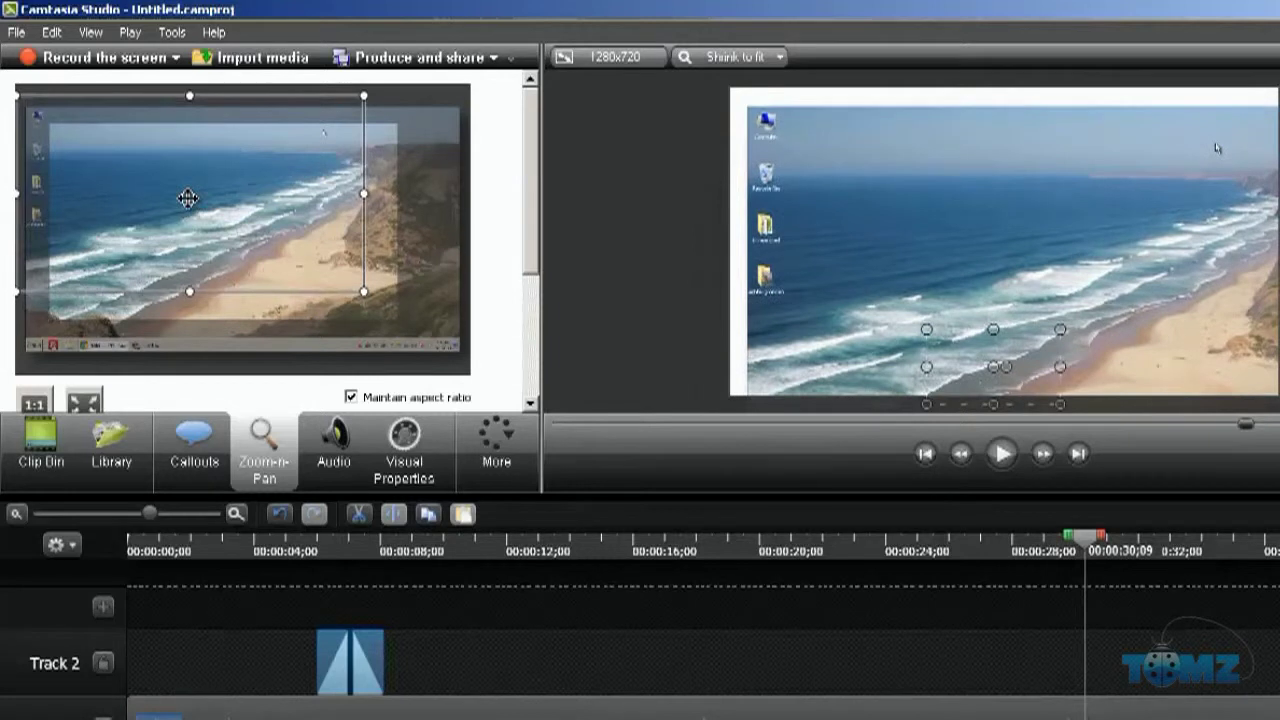
pyautogui.moveTo(366, 295); pyautogui.dragTo(427, 362)
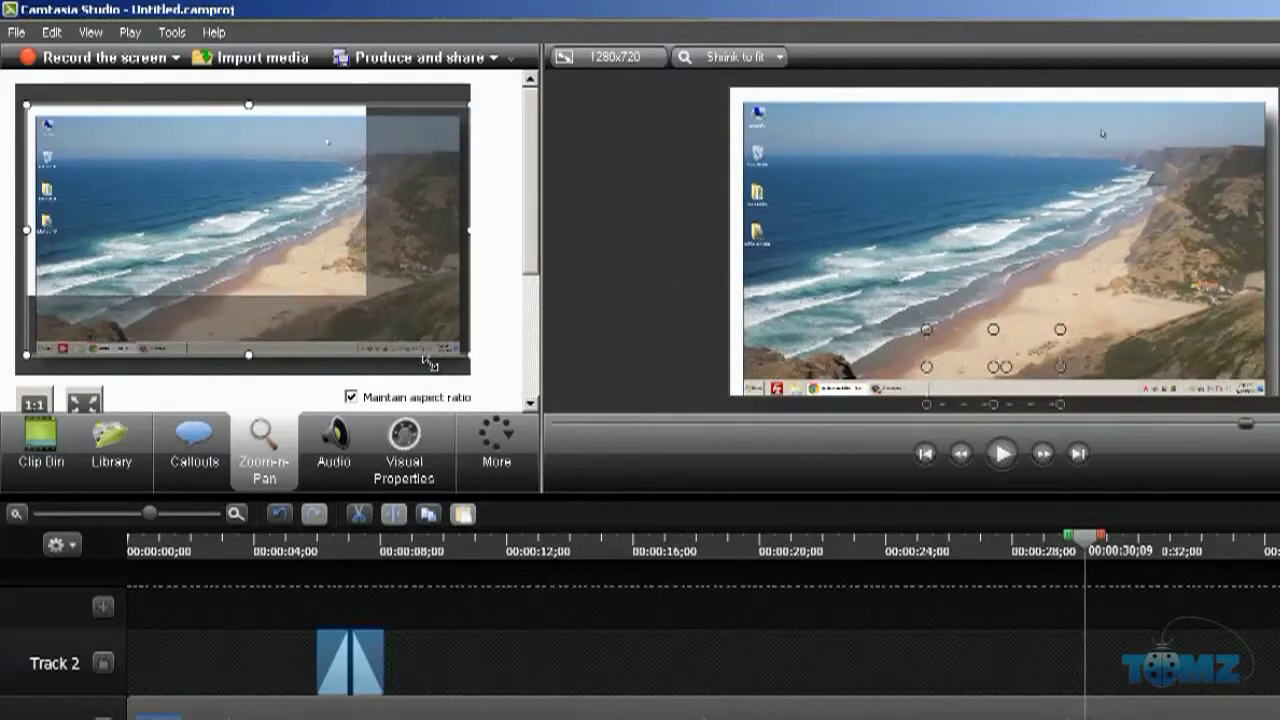
pyautogui.moveTo(337, 246)
pyautogui.mouseDown()
pyautogui.moveTo(323, 257)
pyautogui.moveTo(323, 241)
pyautogui.mouseUp()
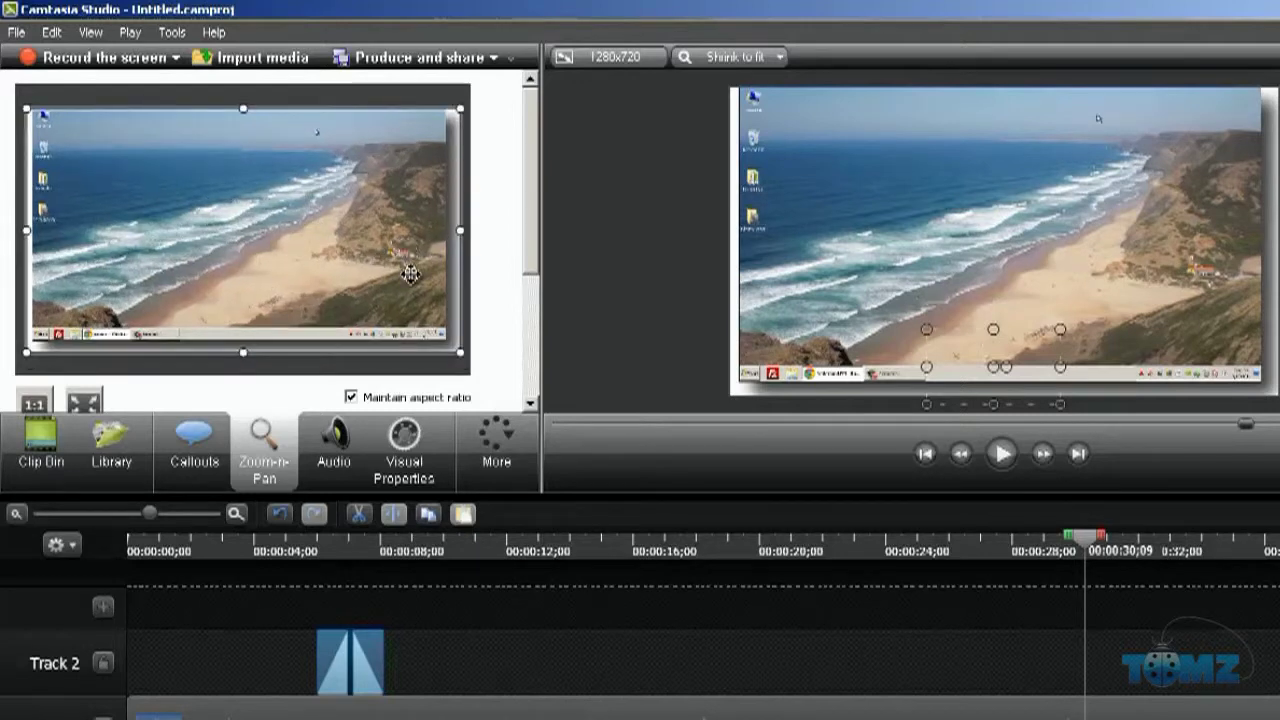
pyautogui.moveTo(26, 108); pyautogui.dragTo(20, 102)
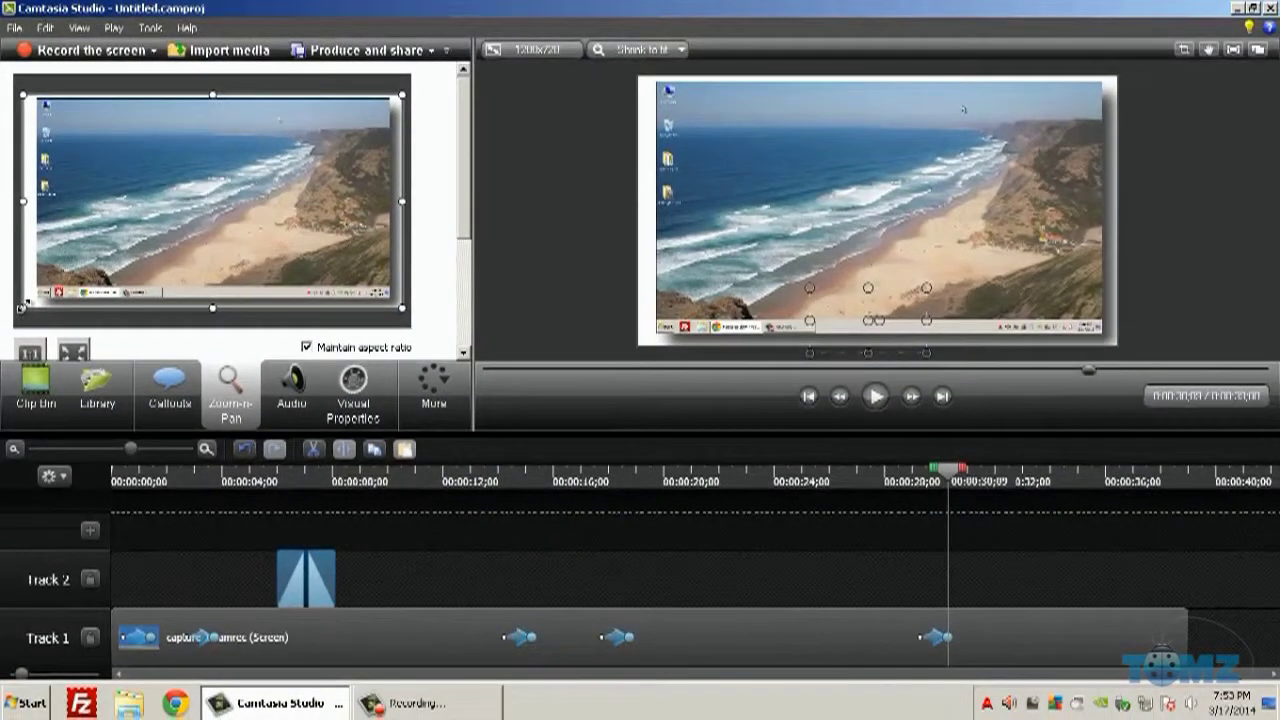
pyautogui.moveTo(20, 307); pyautogui.dragTo(18, 309)
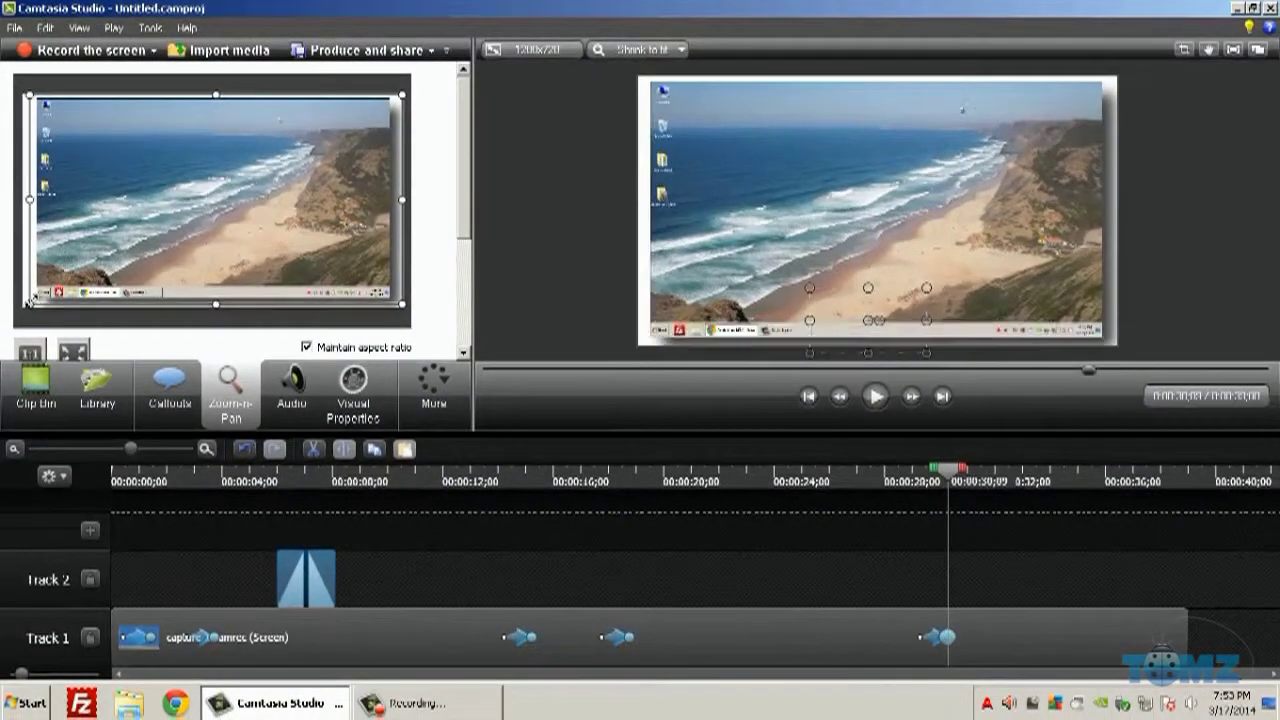
pyautogui.moveTo(227, 180); pyautogui.dragTo(226, 175)
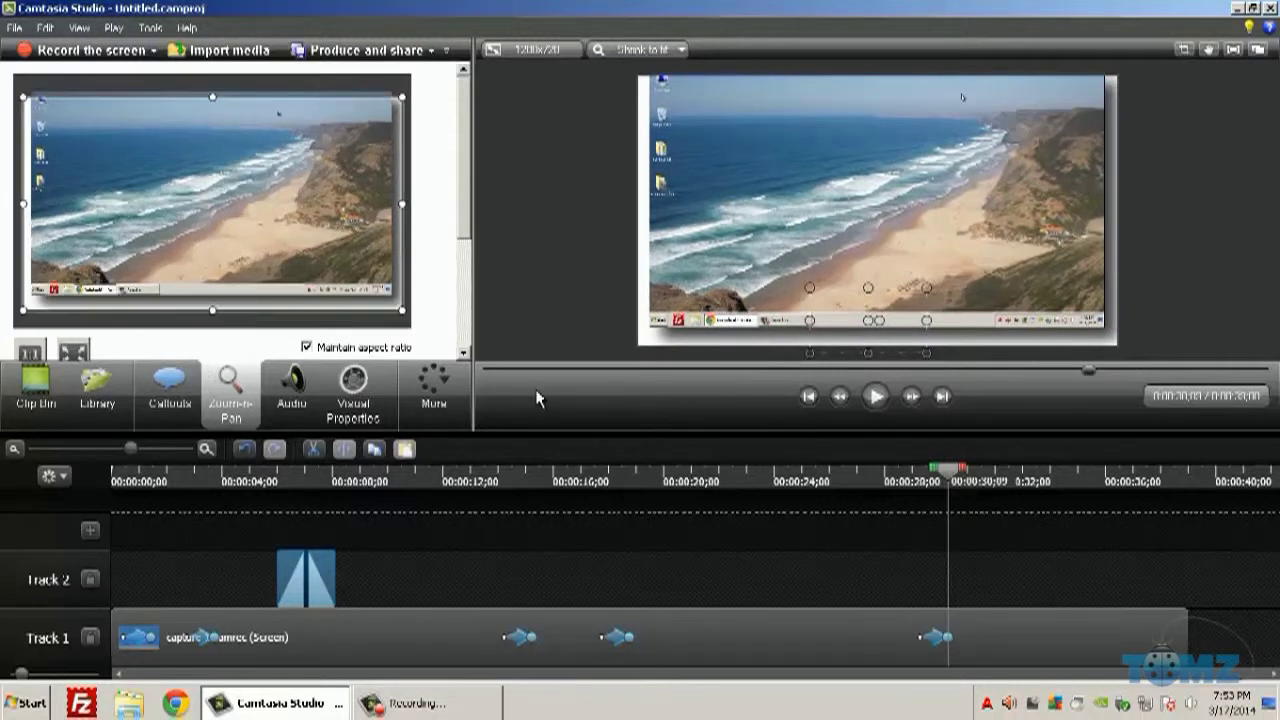
# - Play on to 00:00:32;05, split the capture-1.camrec clip on Track 1 there and delete the part after the split
pyautogui.click(875, 398)
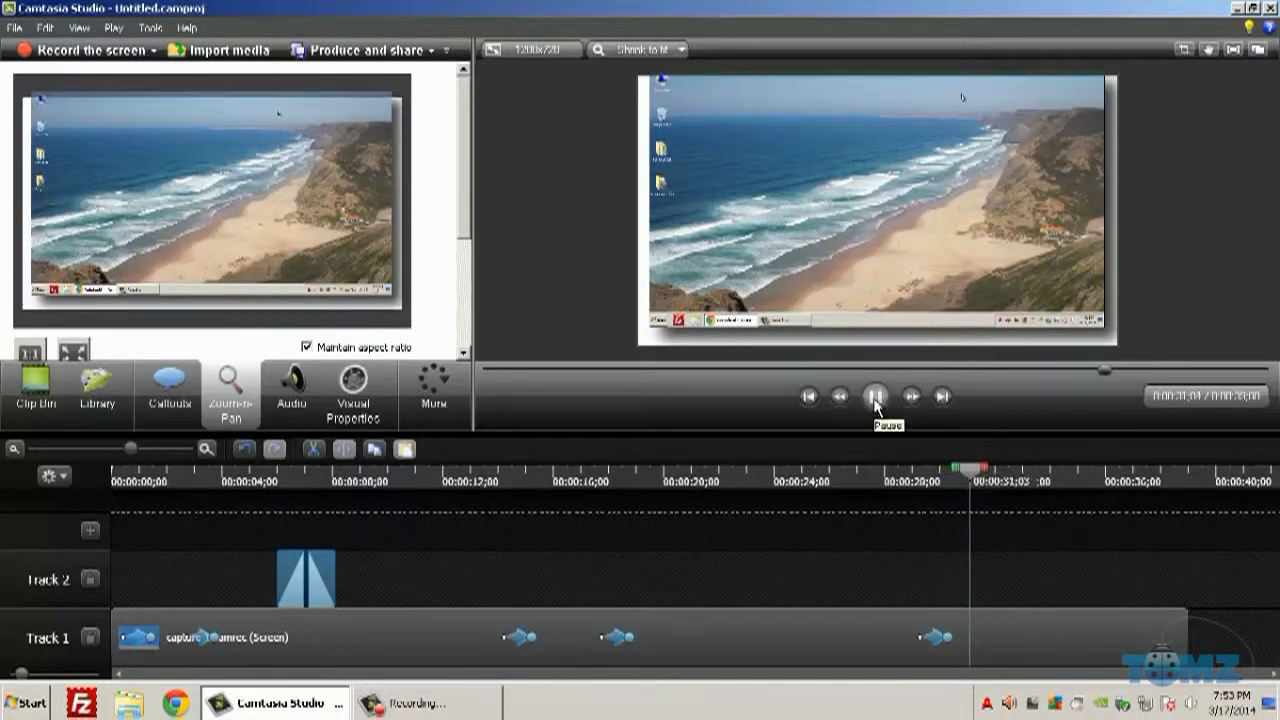
pyautogui.click(875, 398)
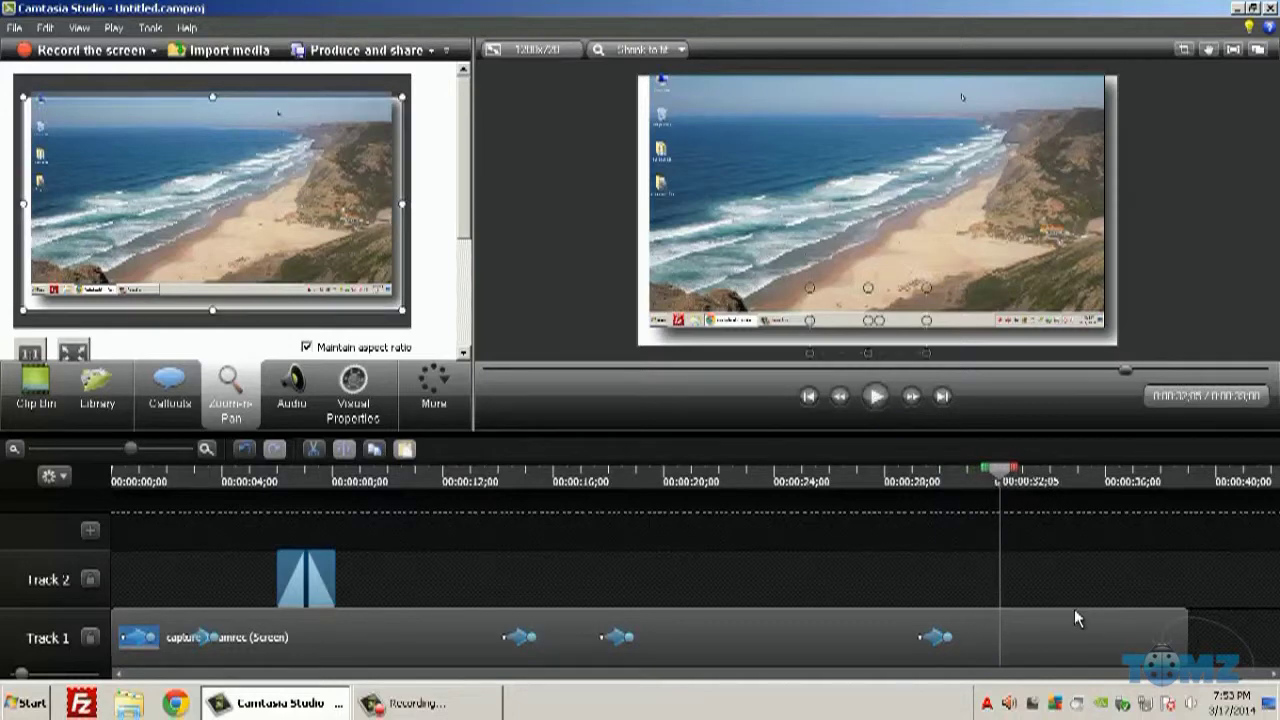
pyautogui.moveTo(1075, 625)
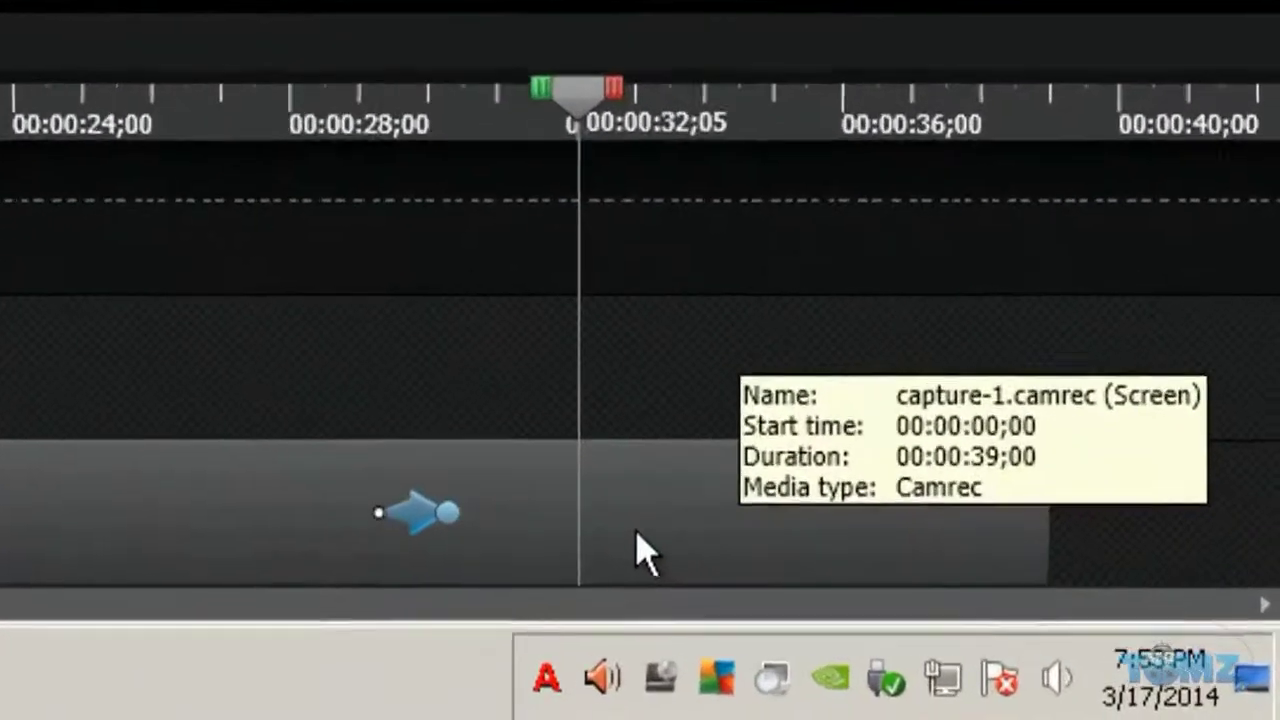
pyautogui.click(623, 532)
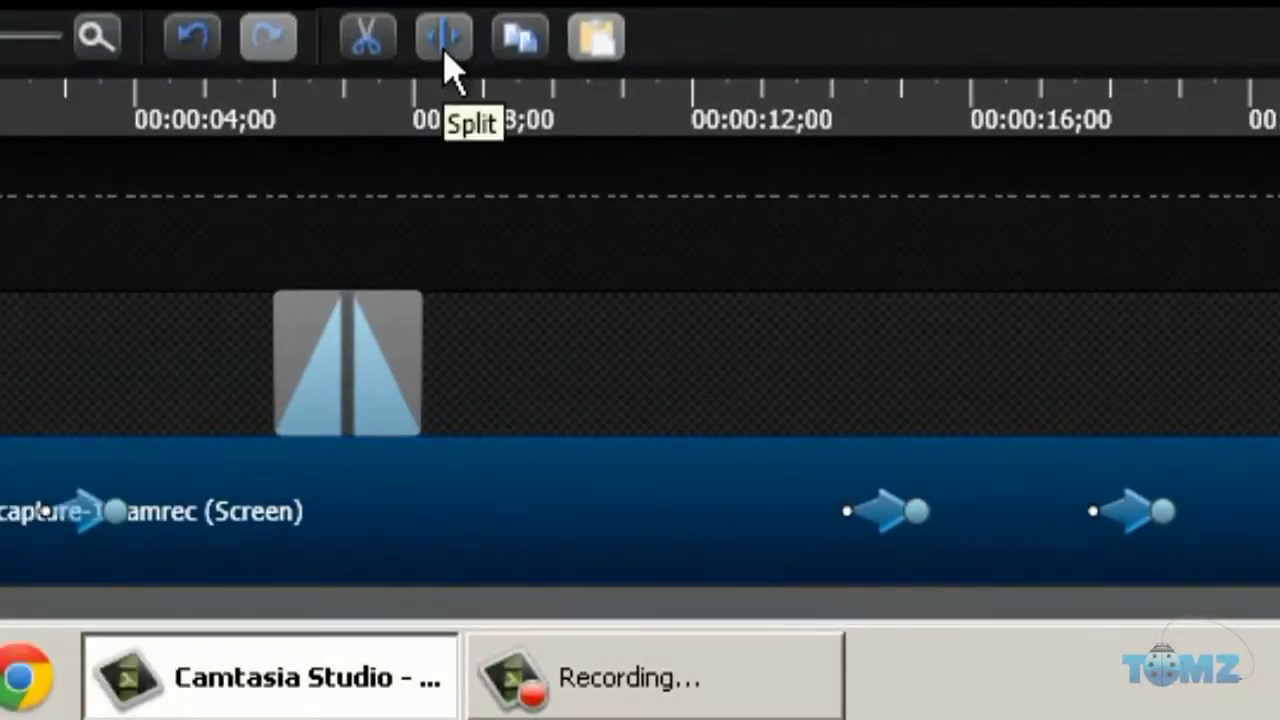
pyautogui.click(445, 45)
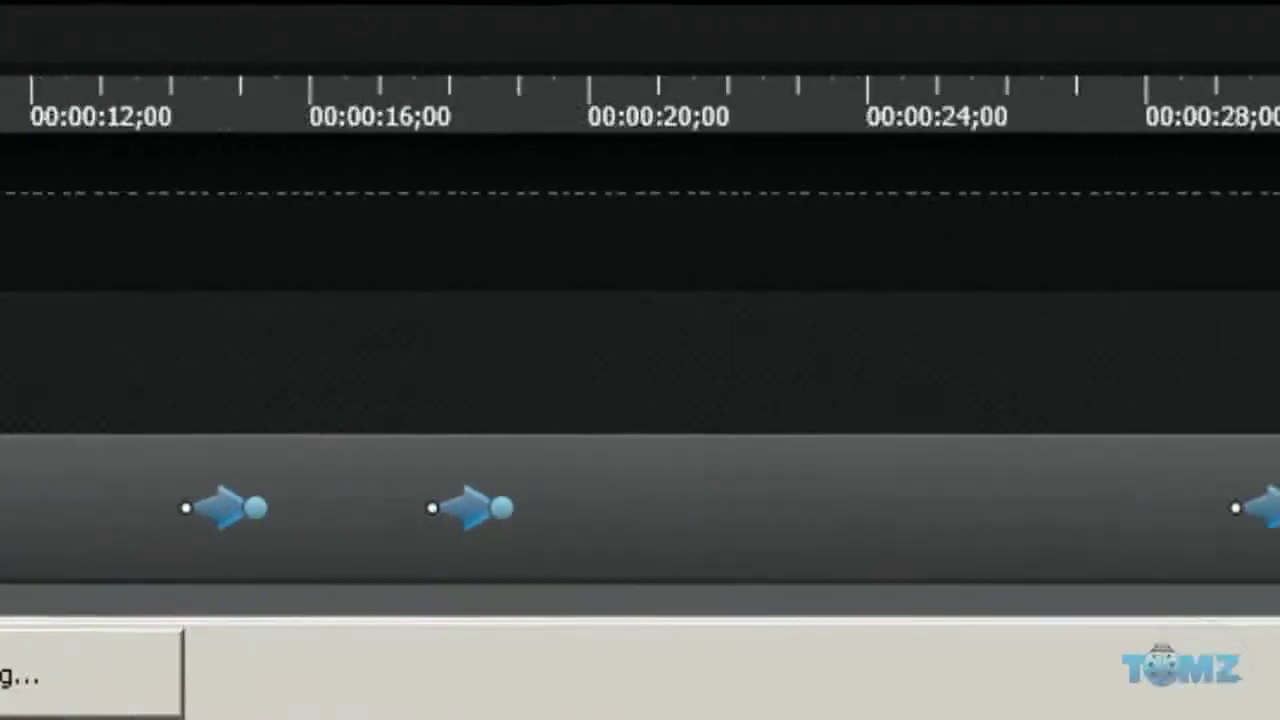
pyautogui.press('Delete')
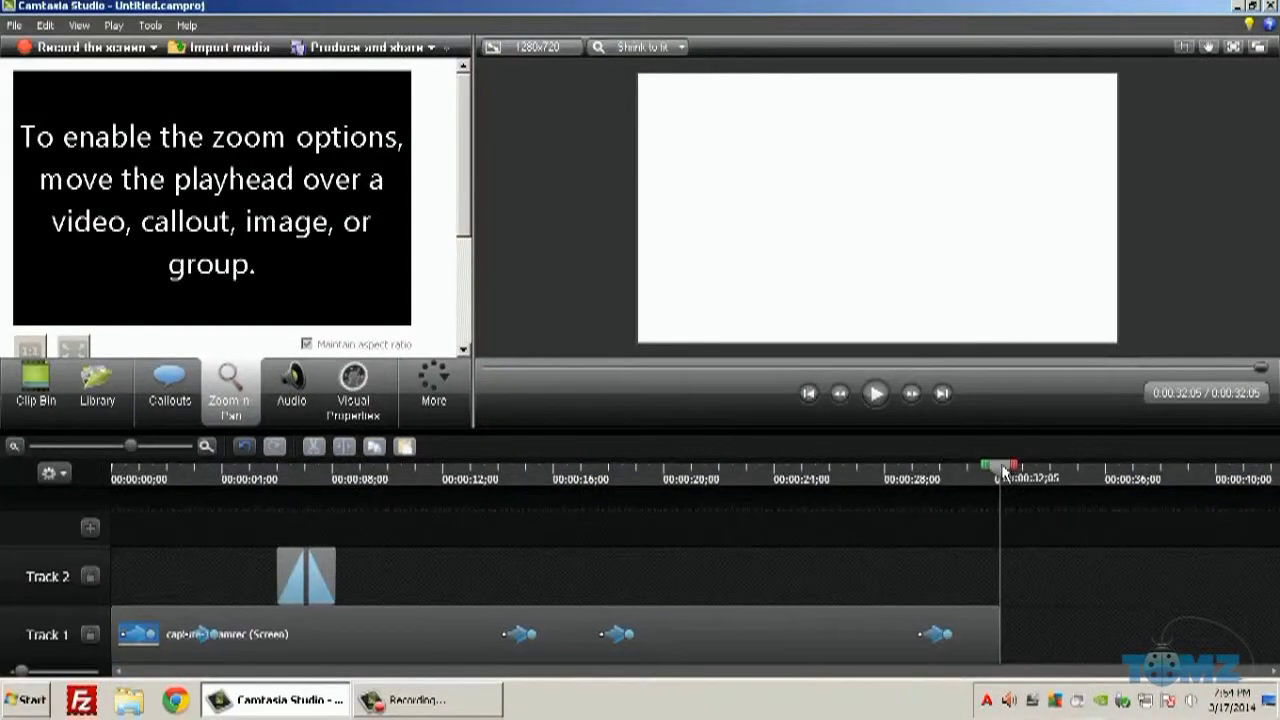
# - Return the playhead to 00:00:00;00 and play the edited video from the beginning
pyautogui.moveTo(1001, 463); pyautogui.dragTo(117, 559)
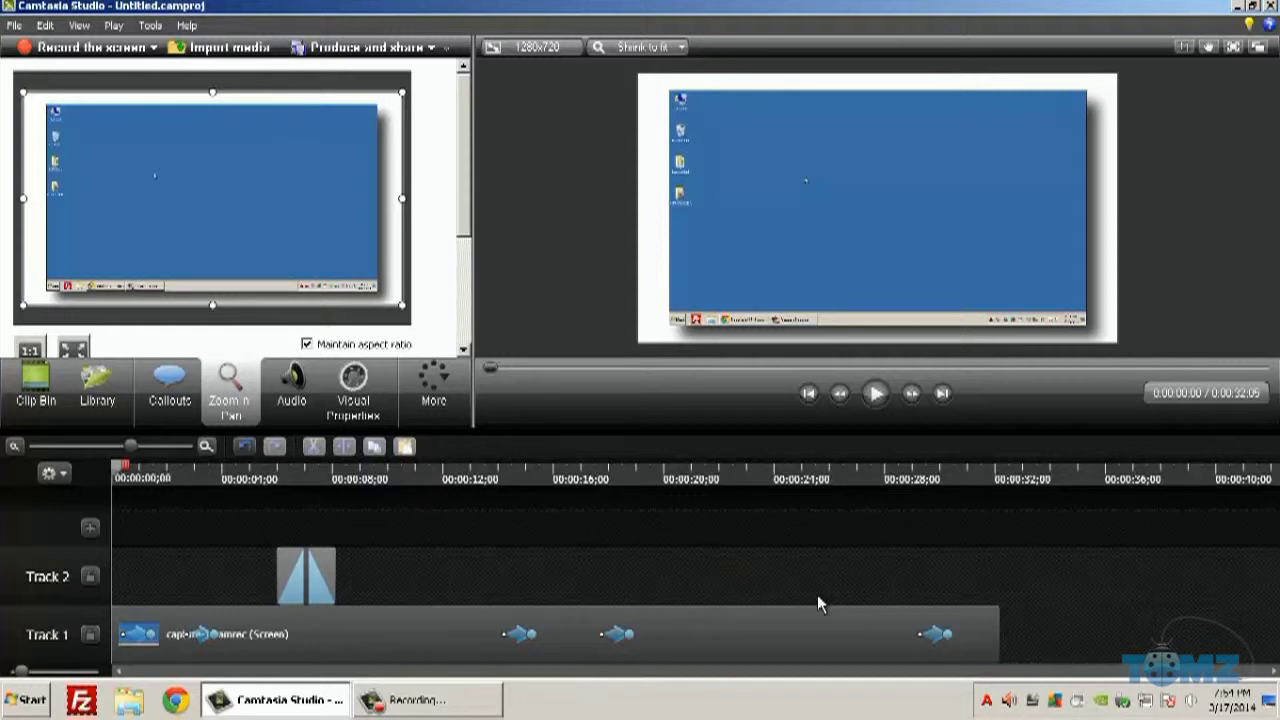
pyautogui.click(876, 393)
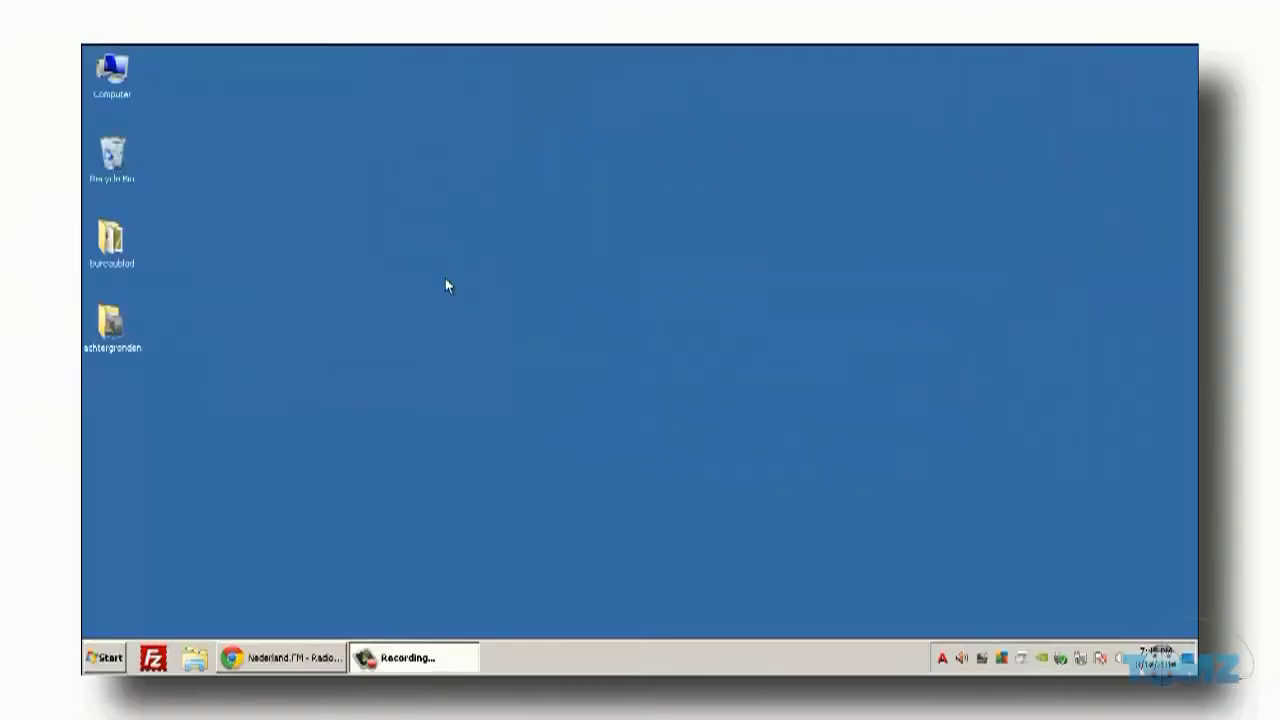
pyautogui.rightClick(34, 40)
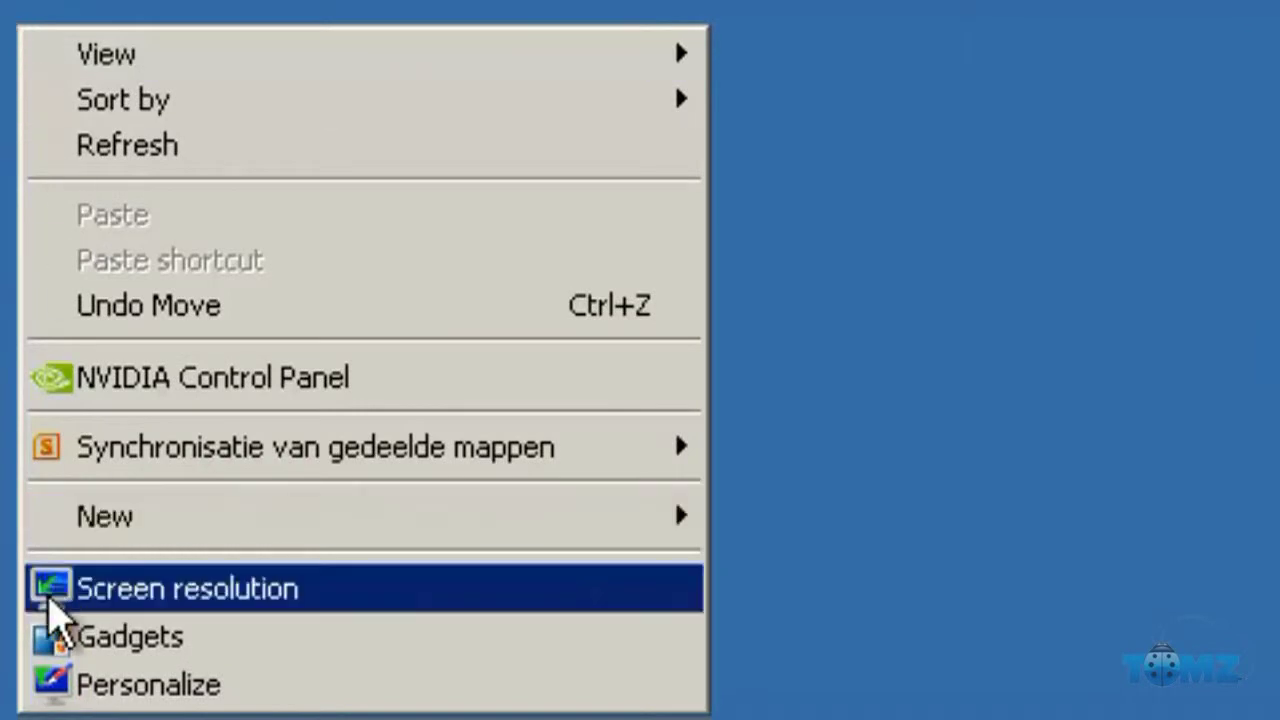
pyautogui.click(45, 688)
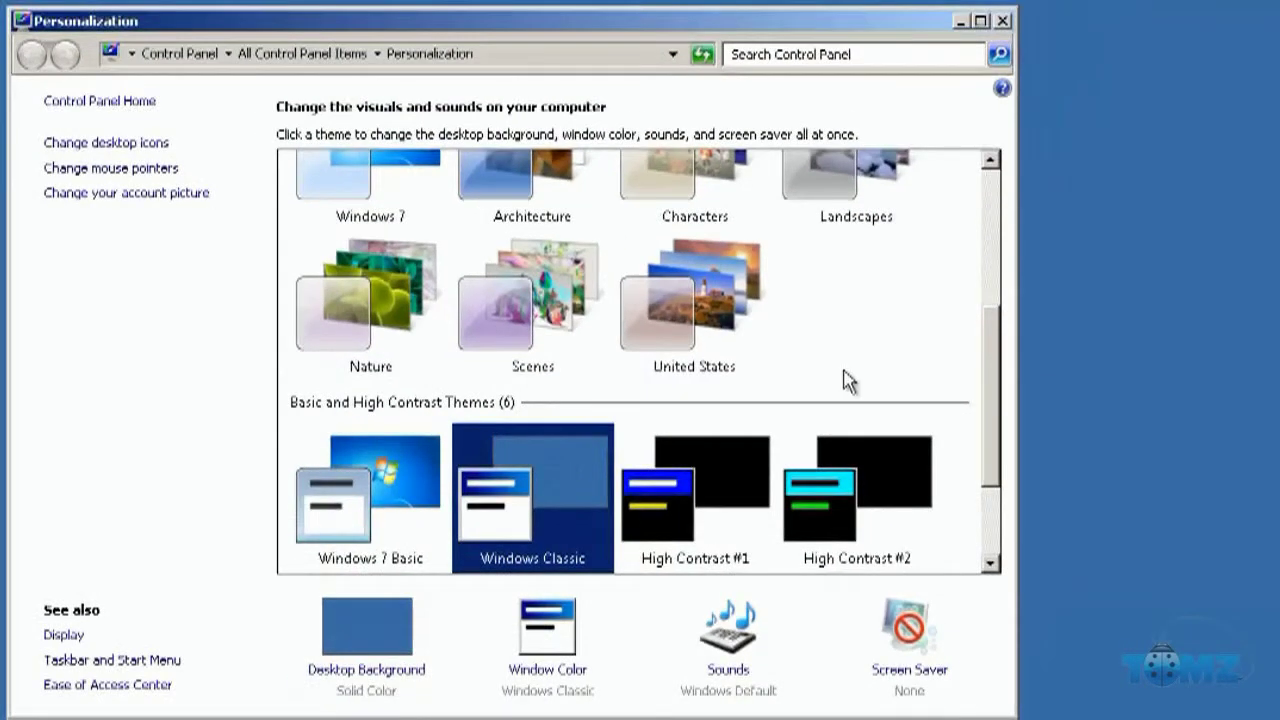
pyautogui.moveTo(997, 389); pyautogui.dragTo(999, 470)
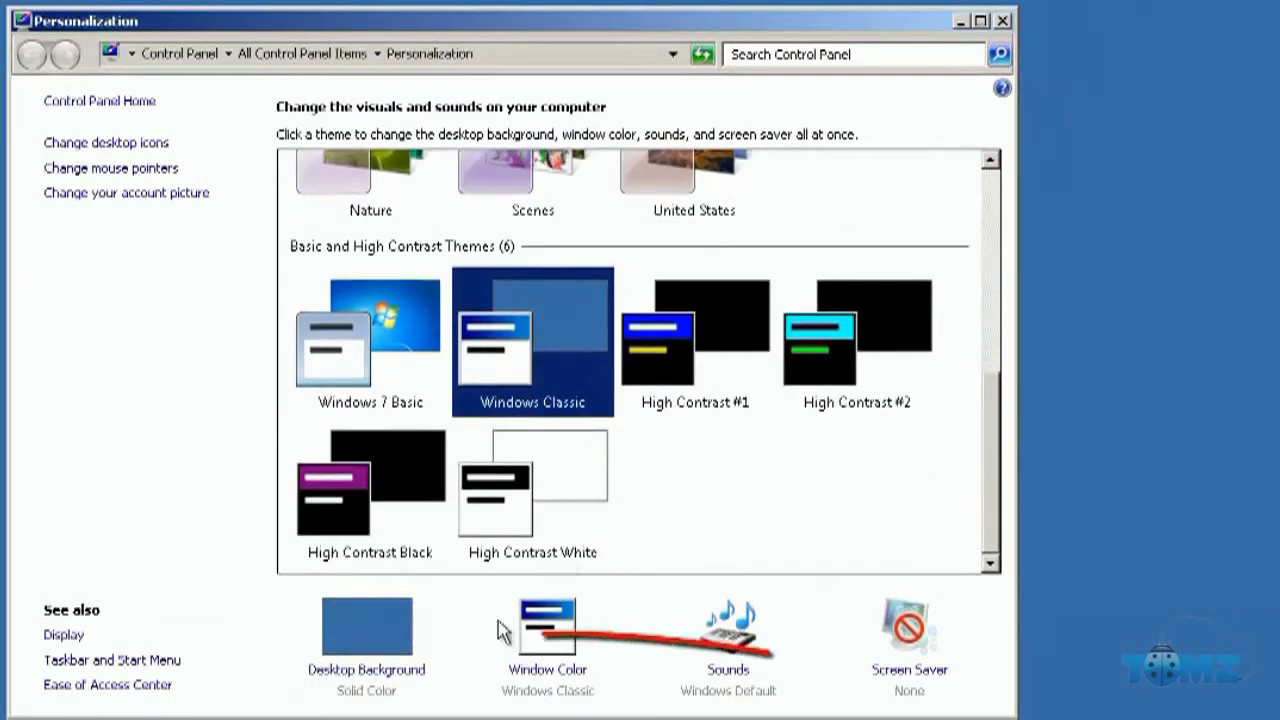
pyautogui.click(352, 674)
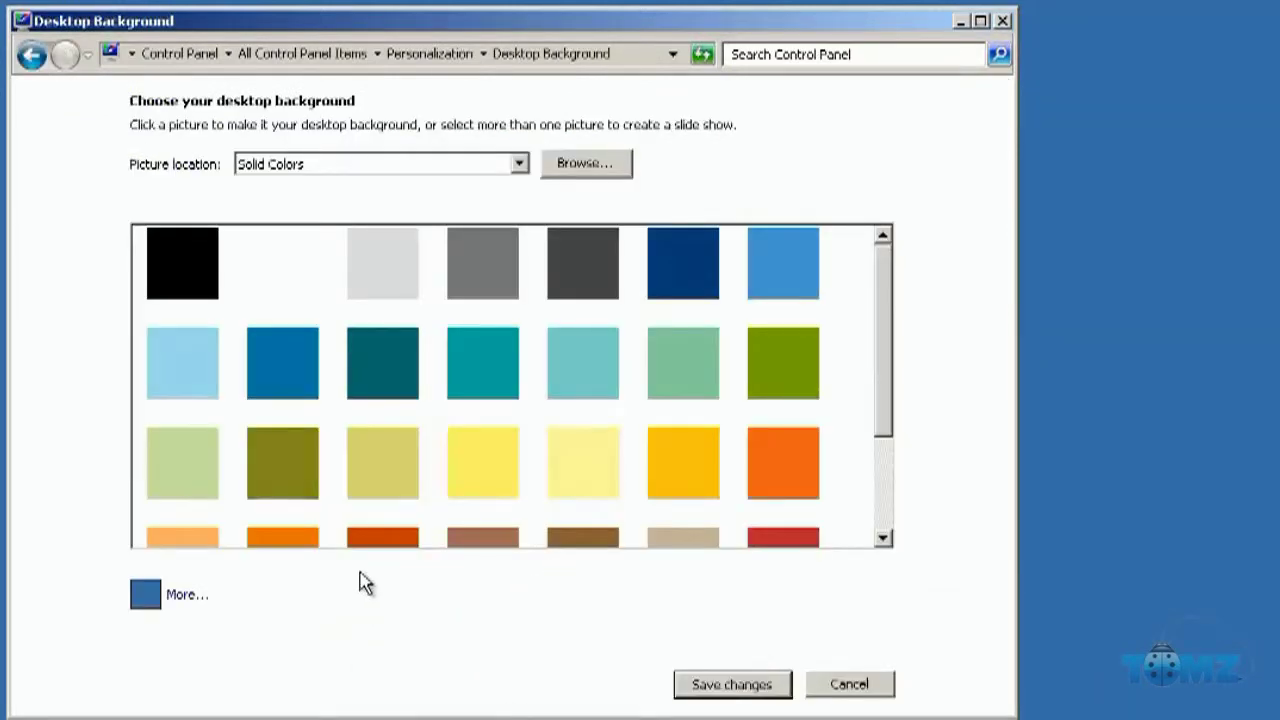
pyautogui.click(519, 163)
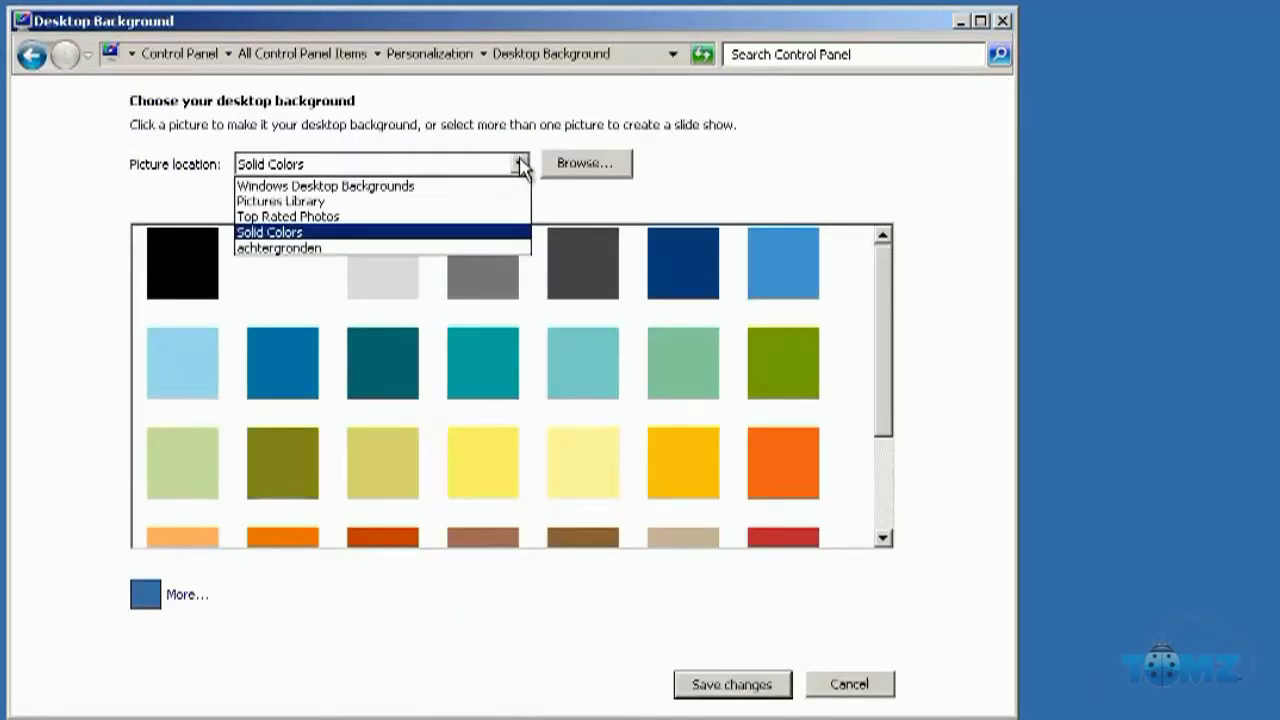
pyautogui.click(435, 203)
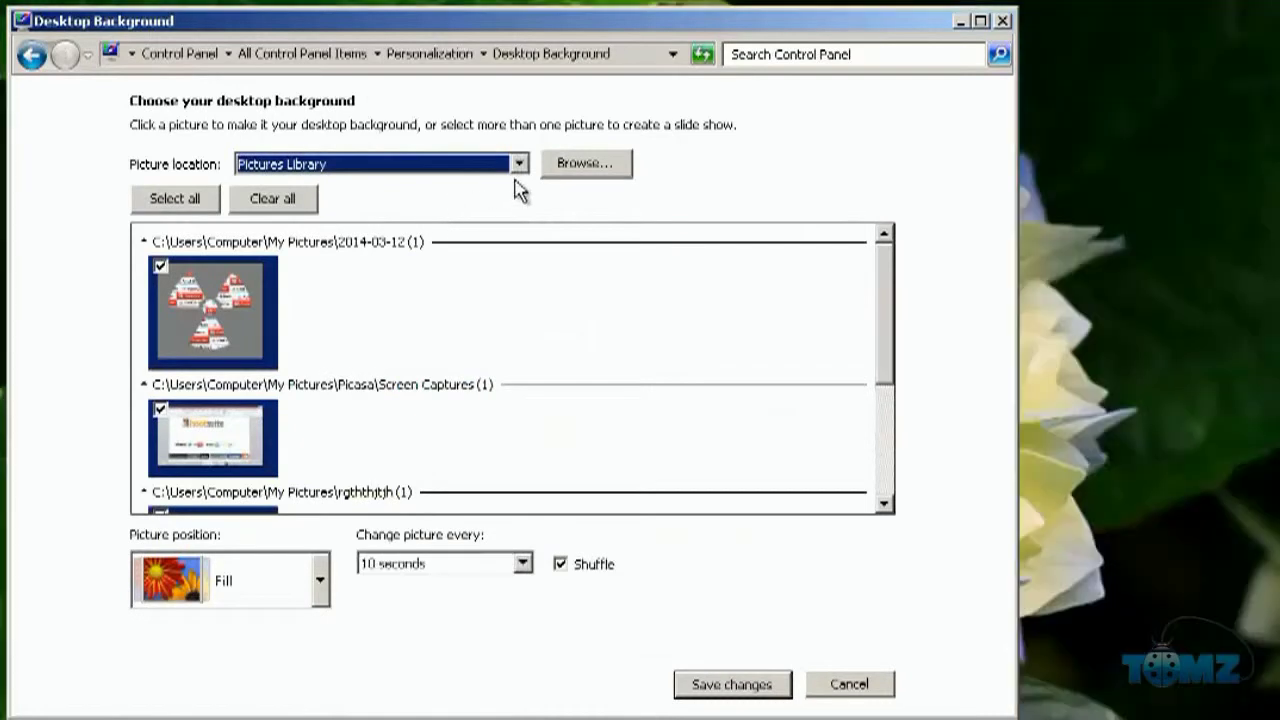
pyautogui.click(586, 163)
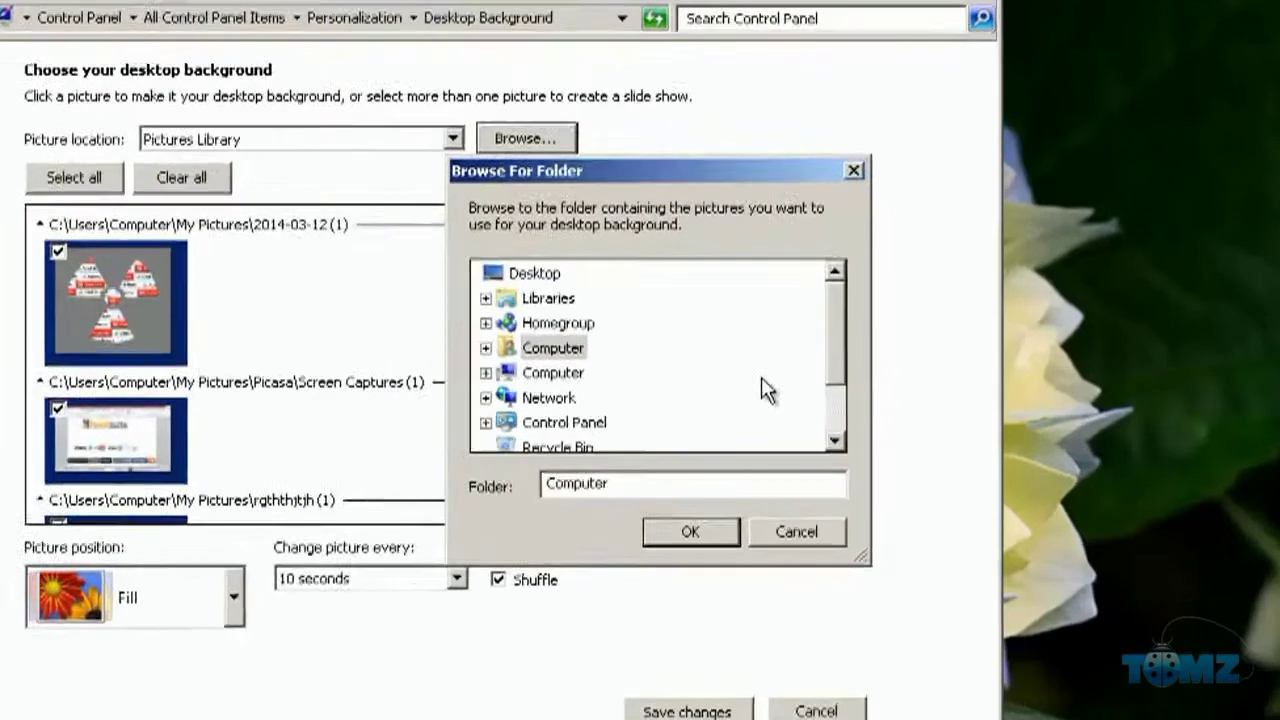
pyautogui.moveTo(836, 355); pyautogui.dragTo(840, 408)
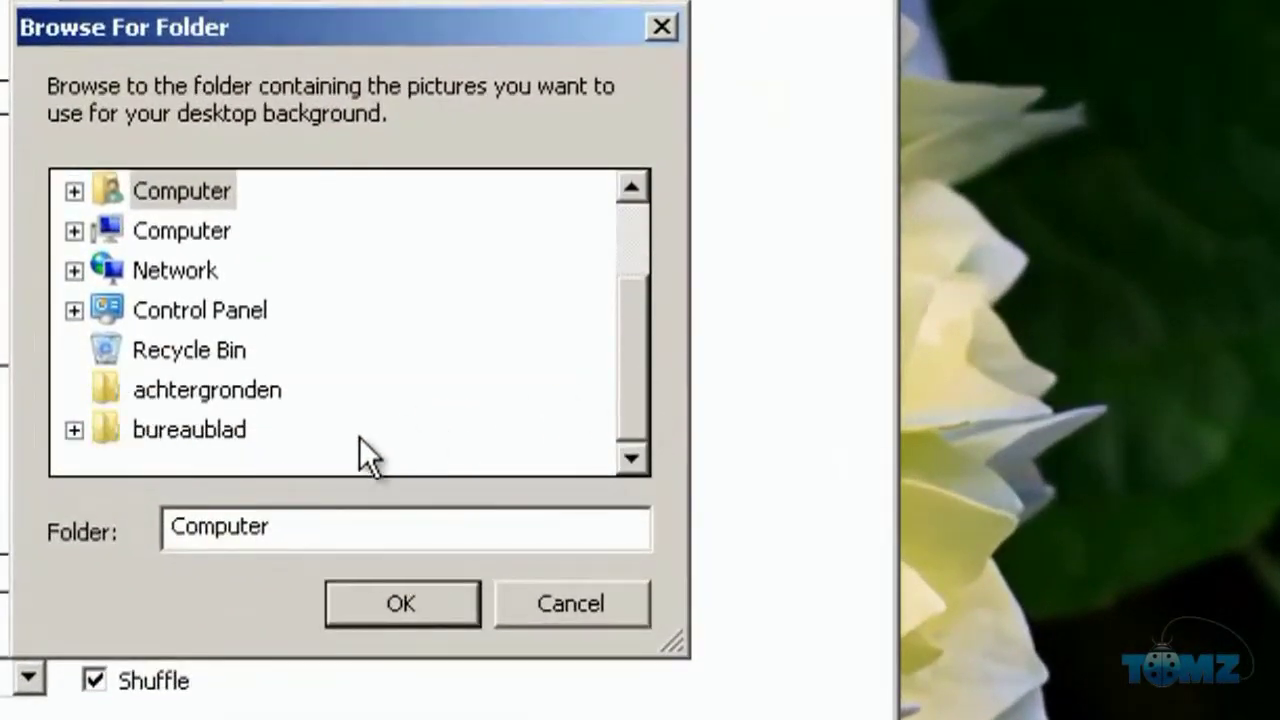
pyautogui.click(200, 390)
pyautogui.click(401, 603)
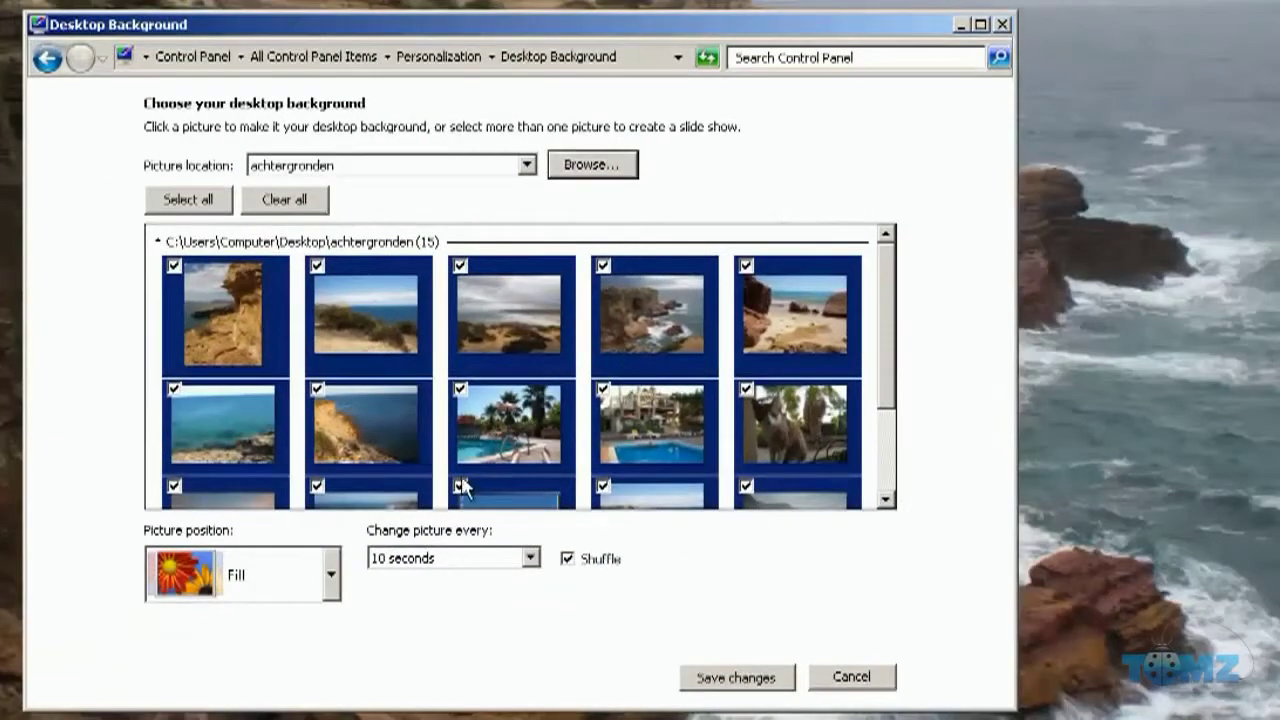
pyautogui.click(331, 580)
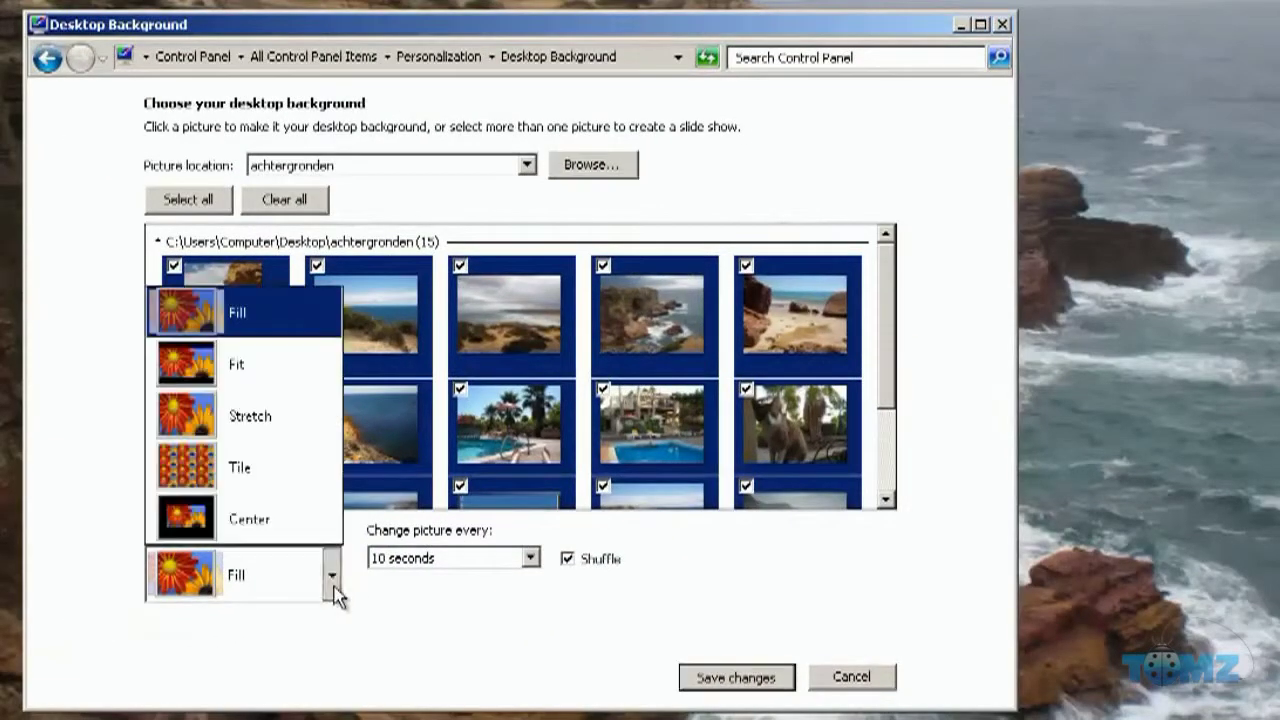
pyautogui.click(278, 325)
pyautogui.click(527, 565)
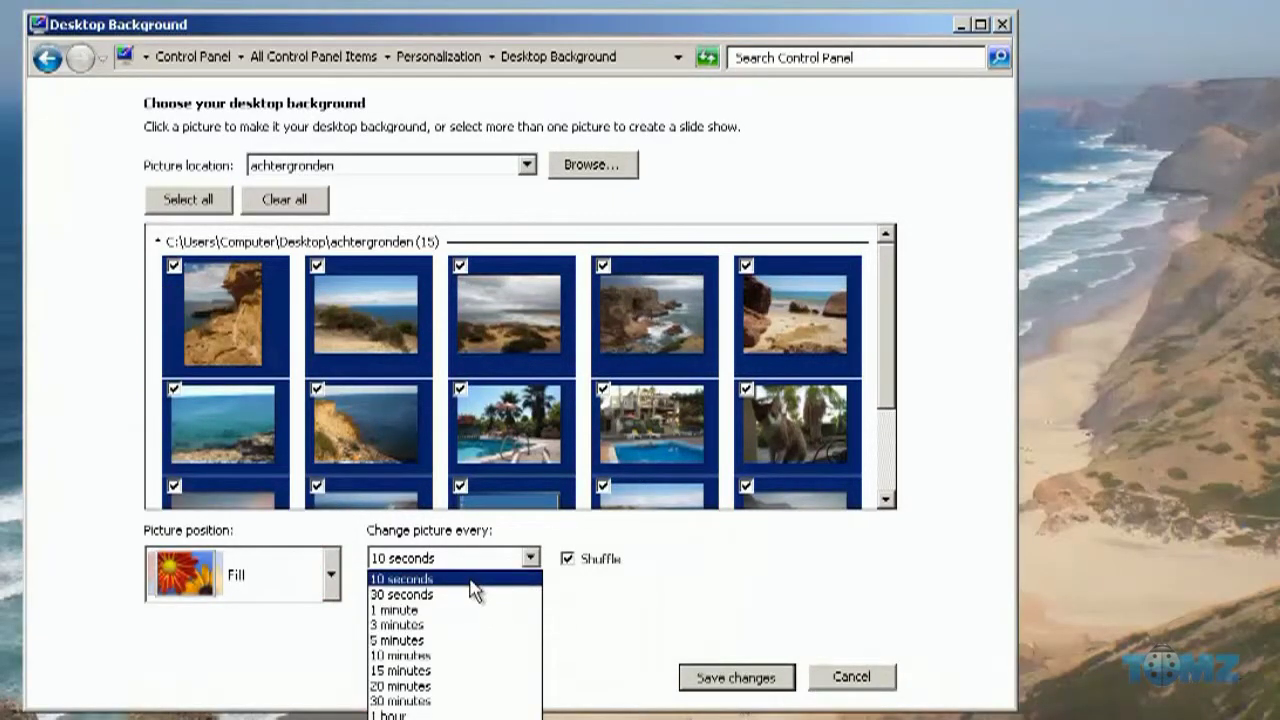
pyautogui.click(476, 579)
pyautogui.click(733, 677)
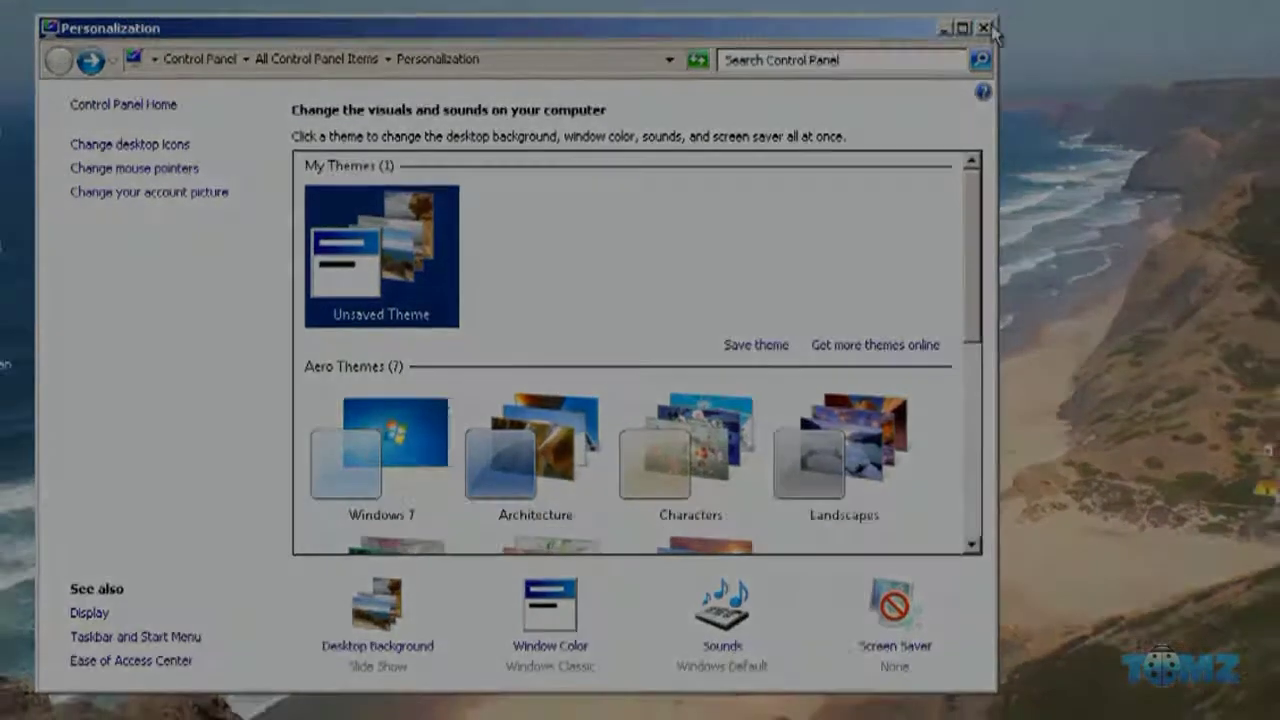
pyautogui.click(985, 28)
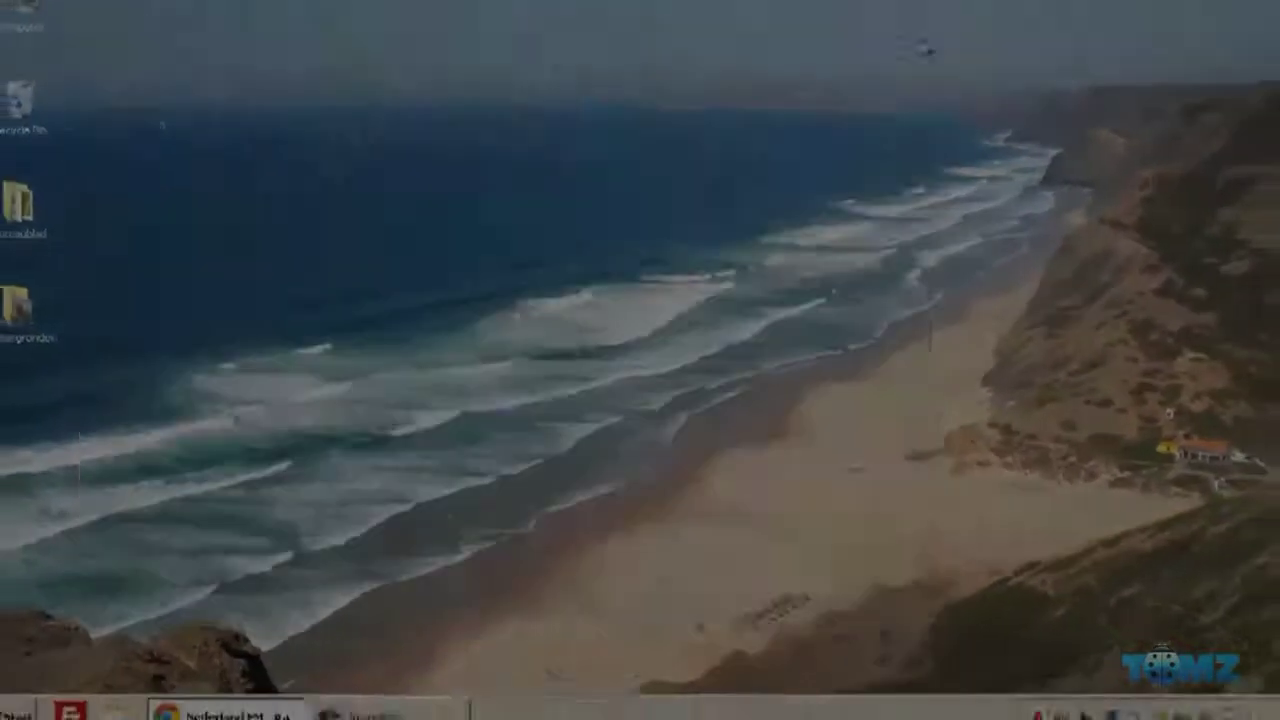